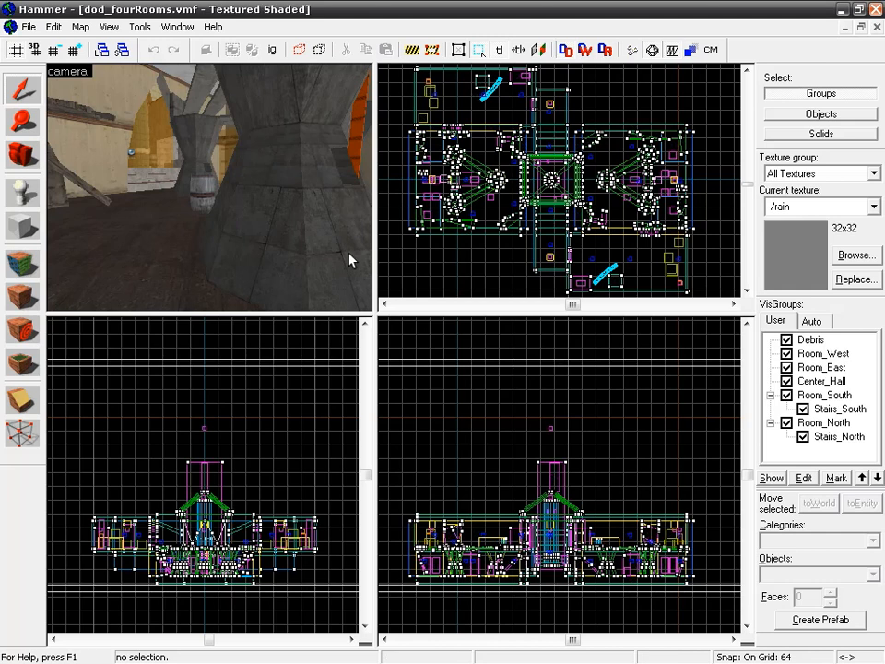
Start a new map and outline a block about 704 wide by 832 long in the top view
click(28, 27)
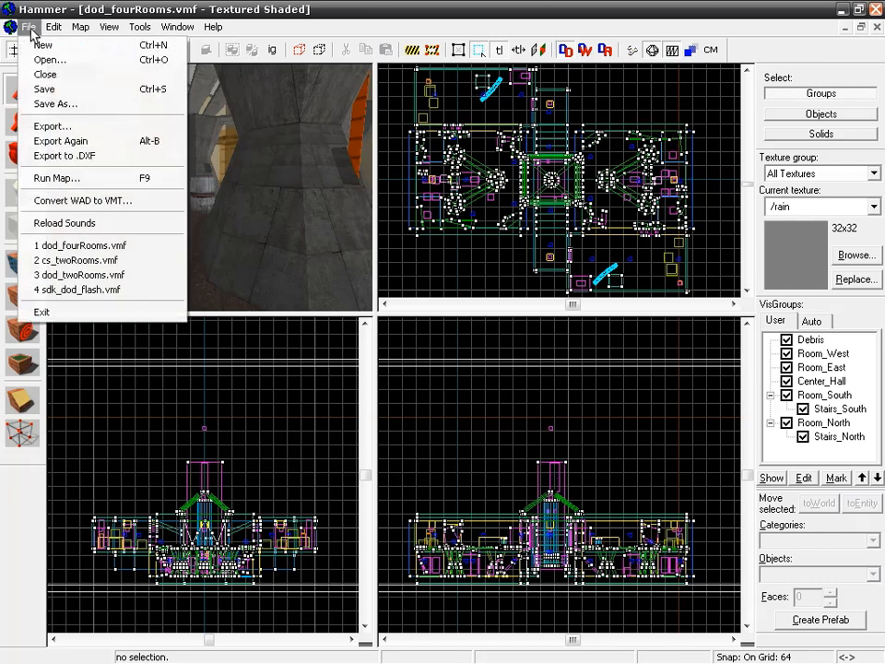
click(37, 25)
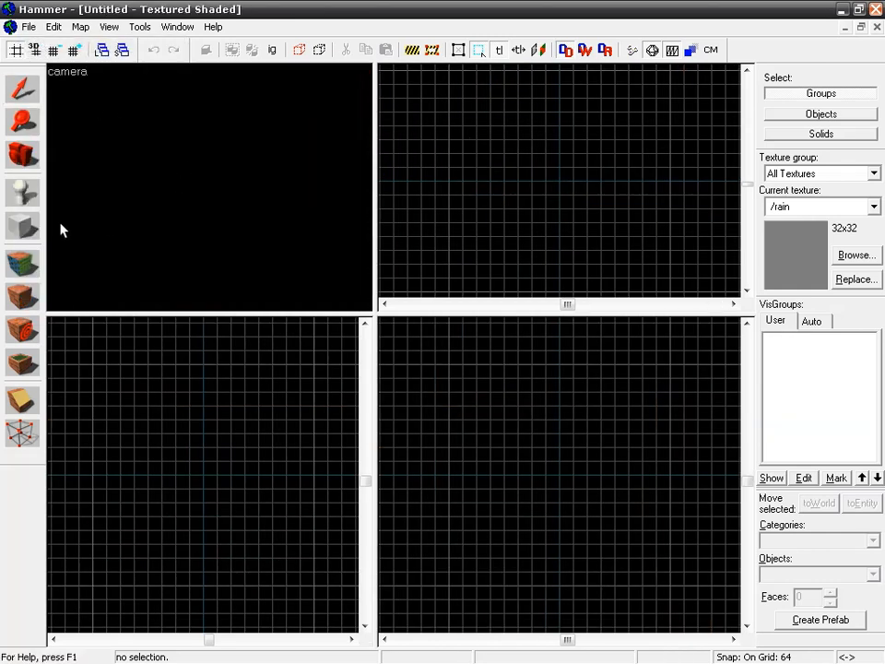
click(24, 227)
drag(491, 93, 648, 282)
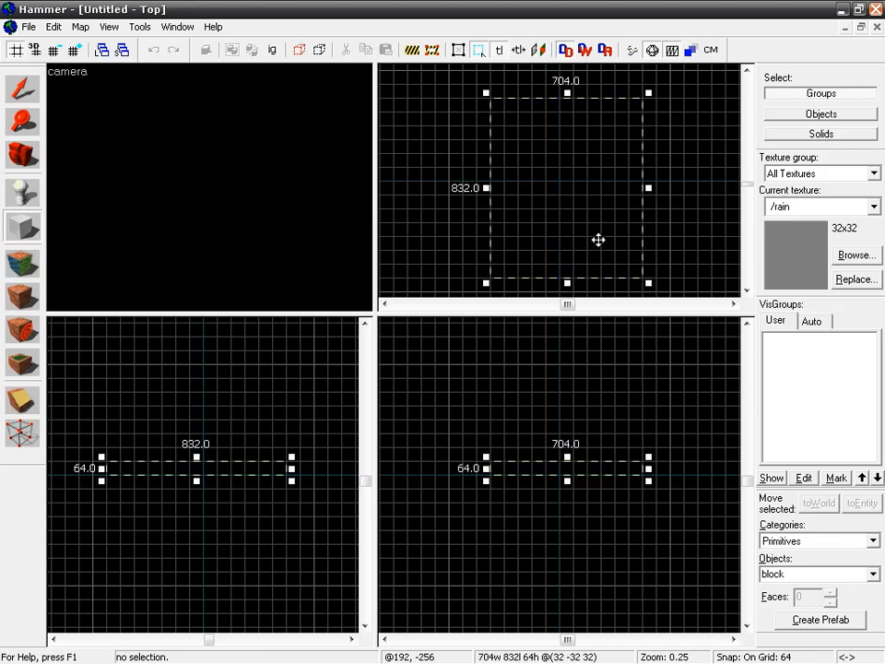
Reposition the block outline near the map's center and resize it to 640 wide and 448 high
drag(597, 238, 577, 212)
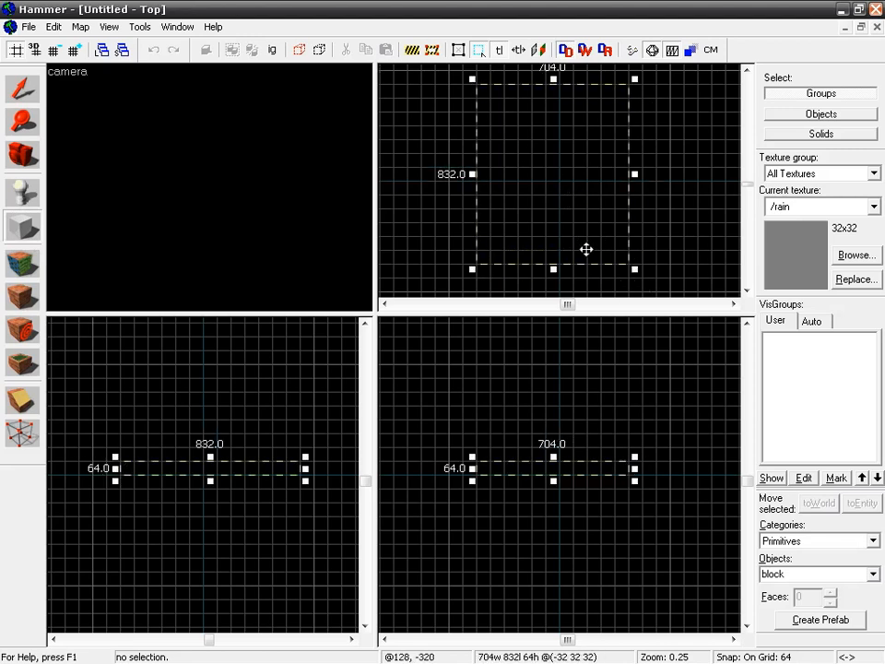
drag(634, 174, 559, 167)
key(space)
drag(559, 167, 576, 165)
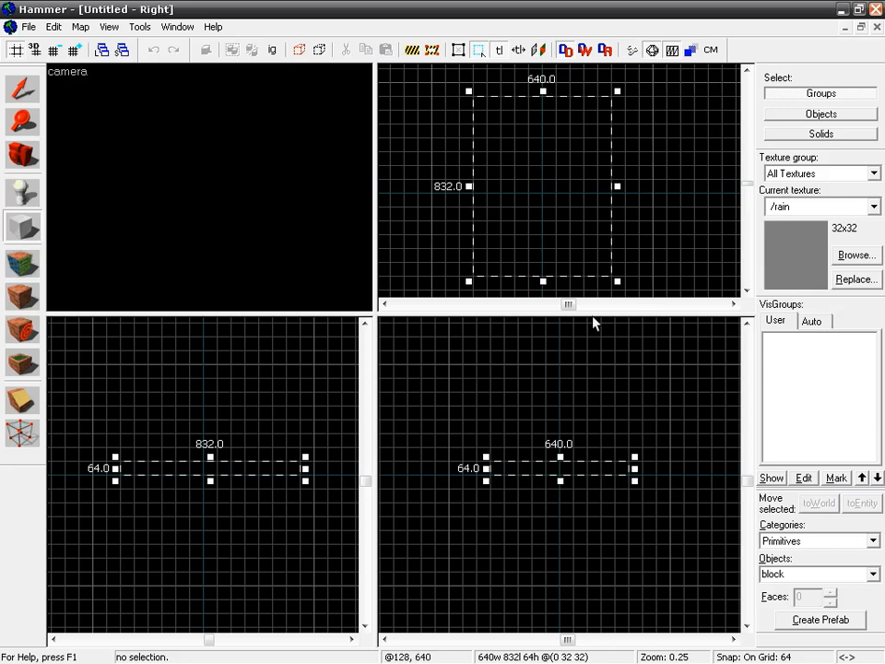
drag(562, 457, 557, 376)
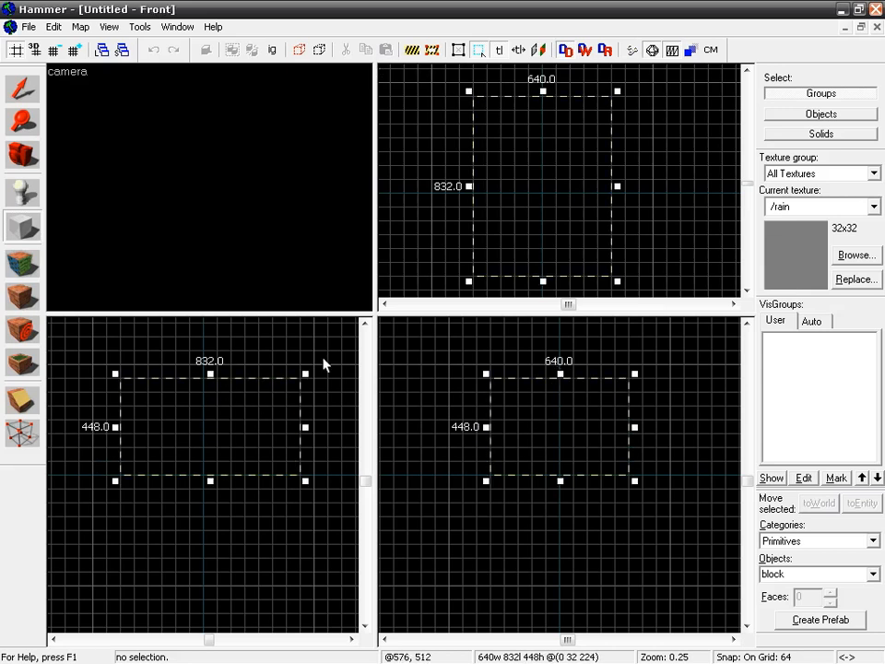
Filter the textures by "dev", choose the gray dev/dev_blendmeasure texture, and create the outlined block with it
click(856, 255)
text(dev)
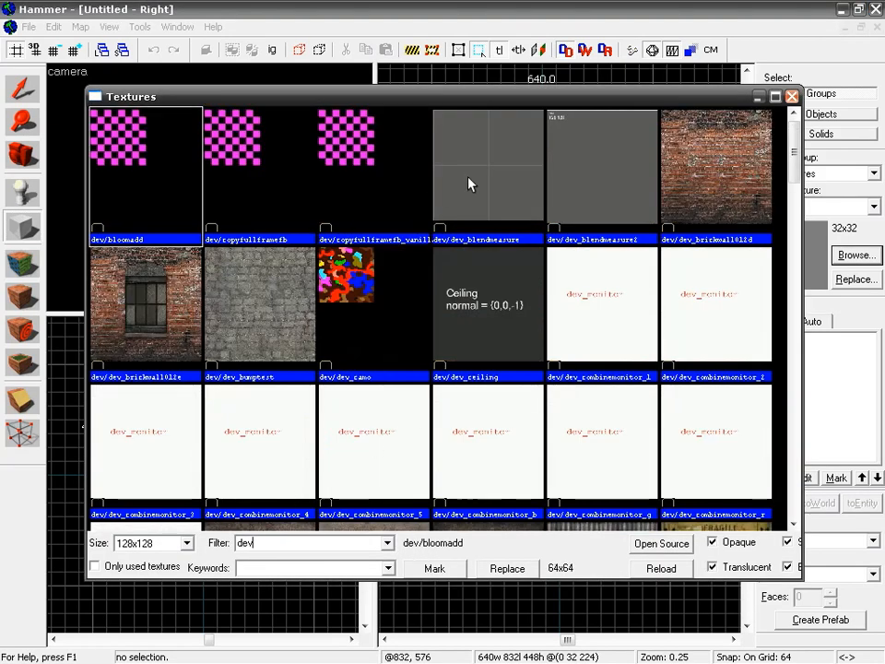
double_click(440, 191)
key(Return)
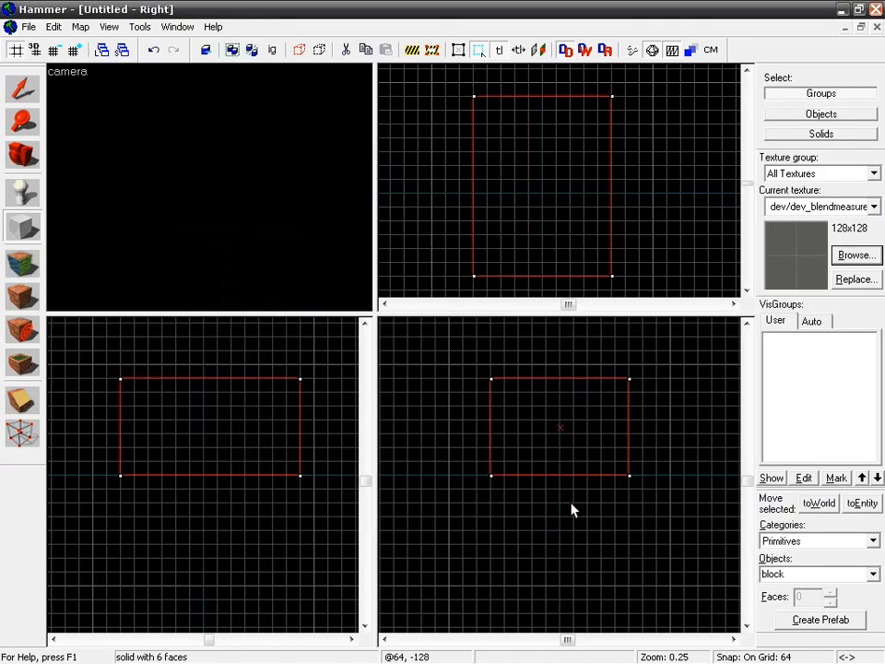
Hollow out the block into a room with walls 32 units thick
click(22, 88)
key(ctrl+m)
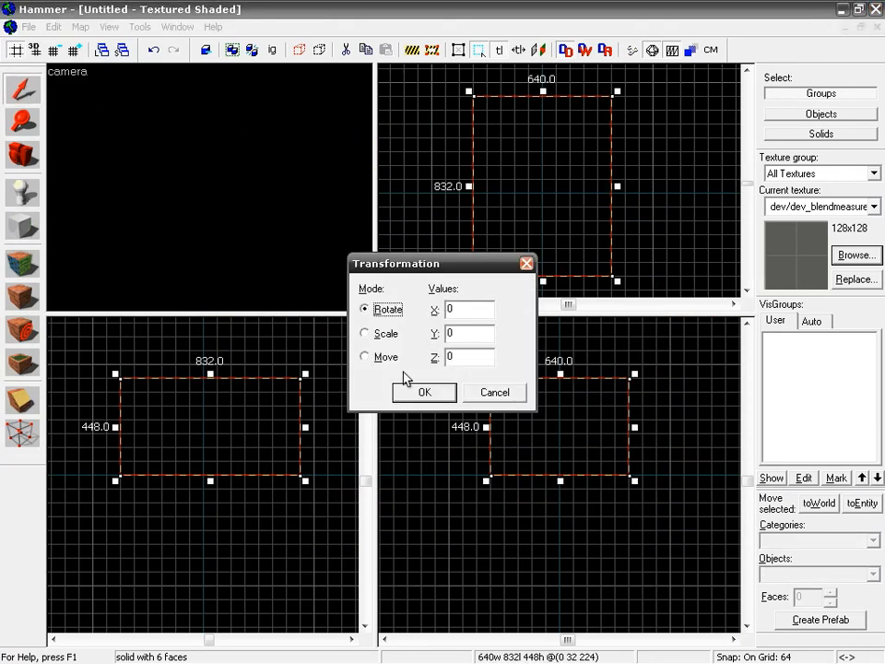
click(510, 391)
key(ctrl+h)
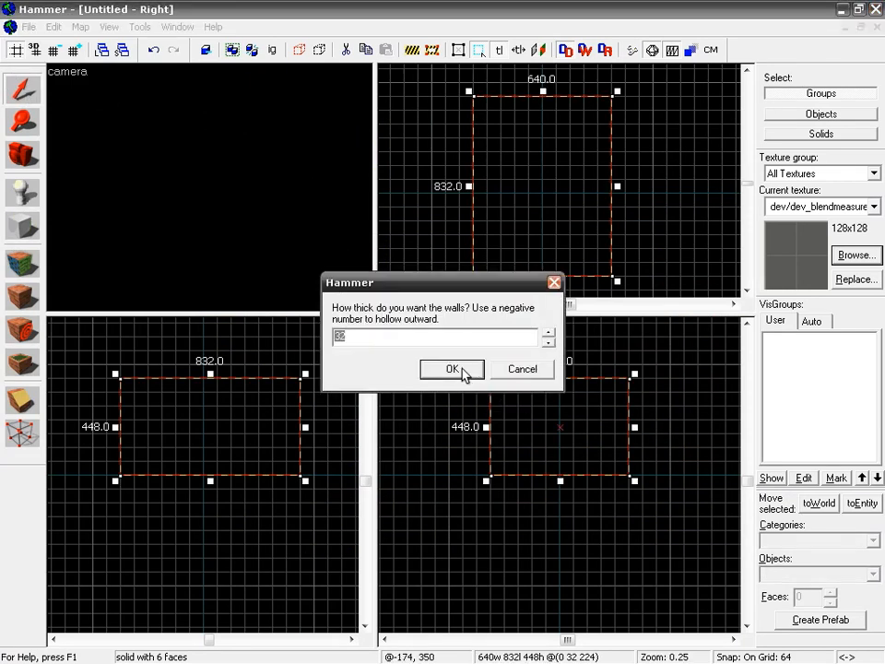
click(451, 369)
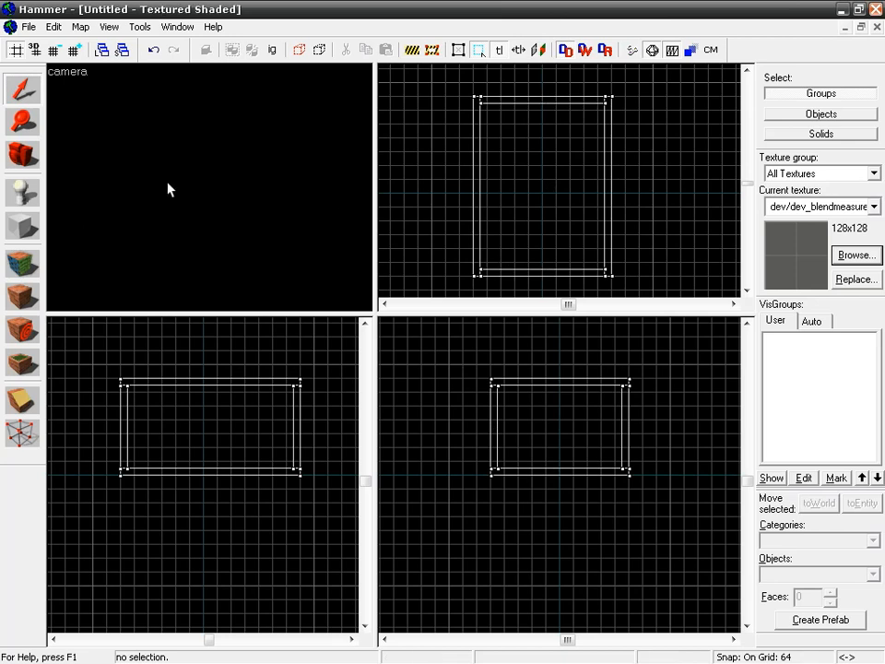
Fly the 3D camera into the hollowed room and examine its walls and floor from several angles
click(26, 155)
key(z)
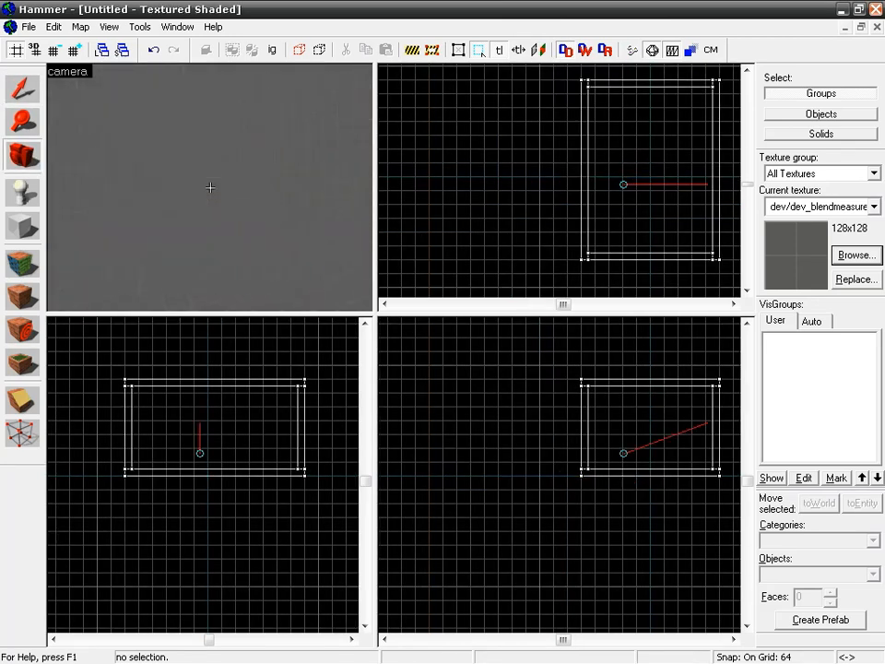
key(w)
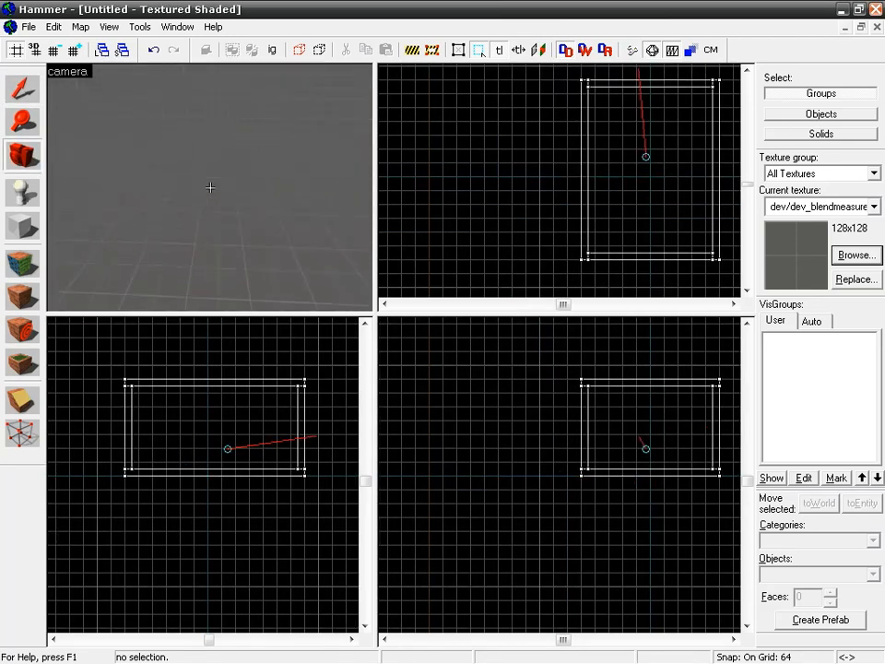
key(s)
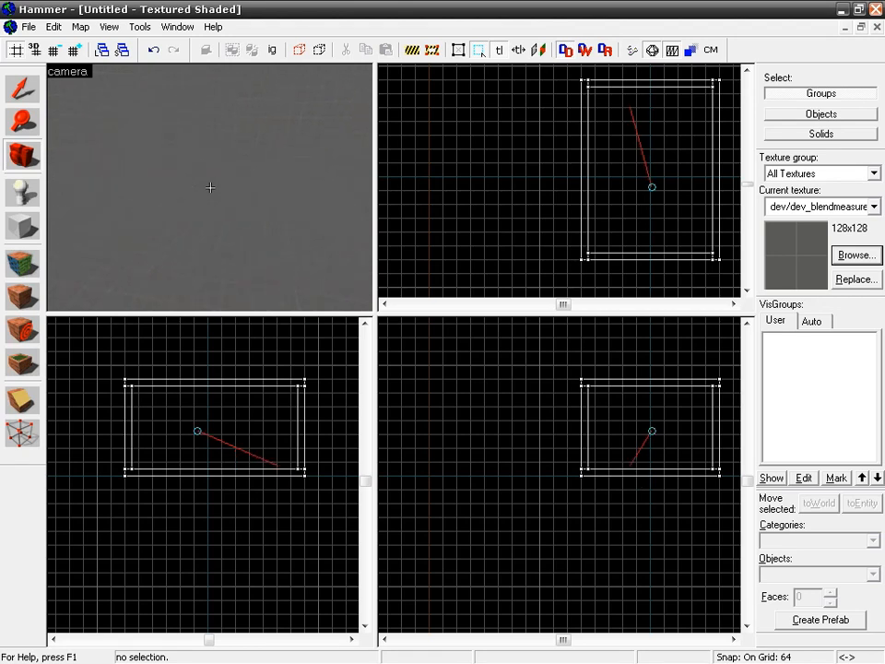
key(s)
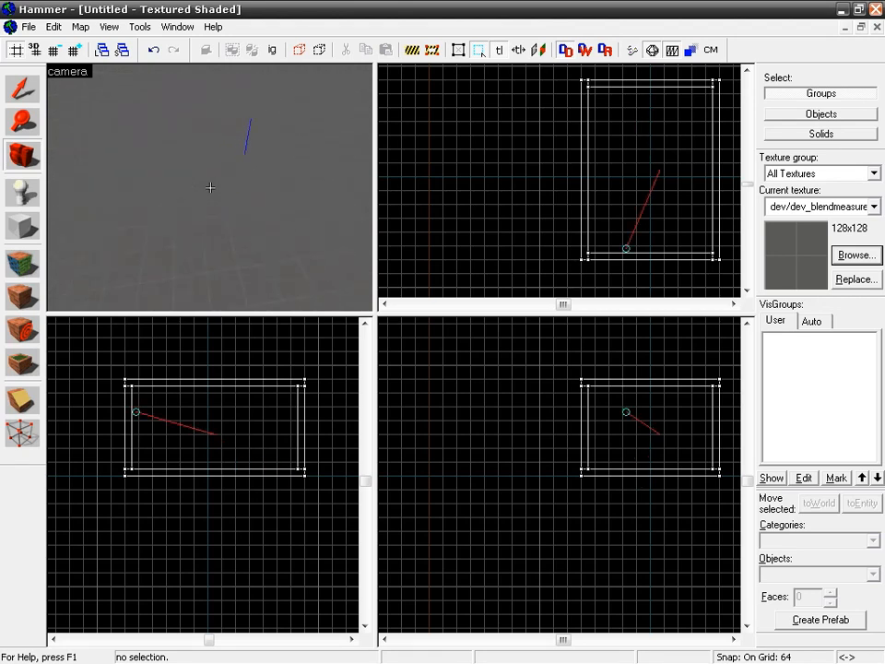
key(w)
key(s)
key(w)
key(d)
key(a)
key(w)
key(z)
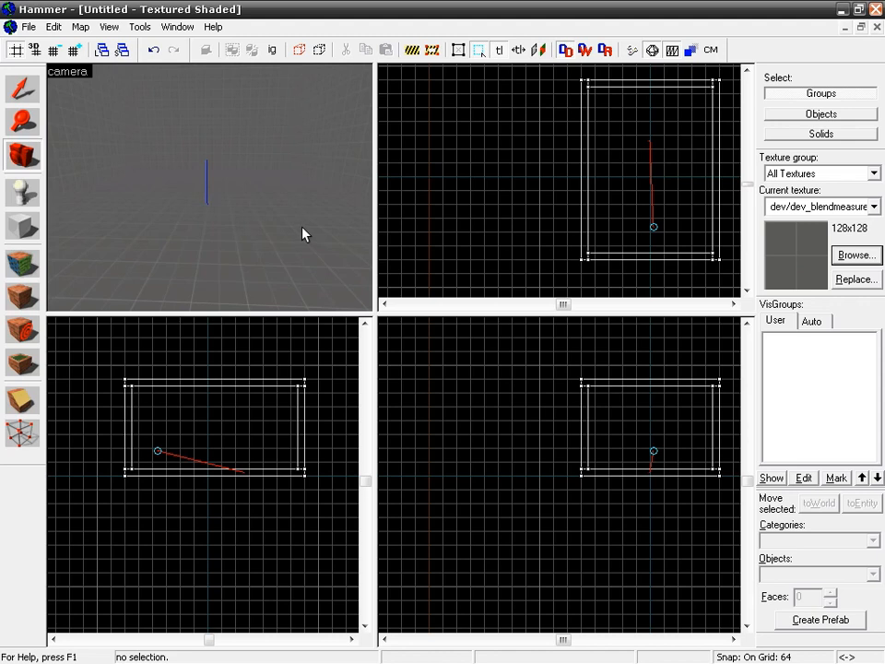
Compare the room's size with the full extent of the map grid in the top view
middle_drag(613, 182, 537, 186)
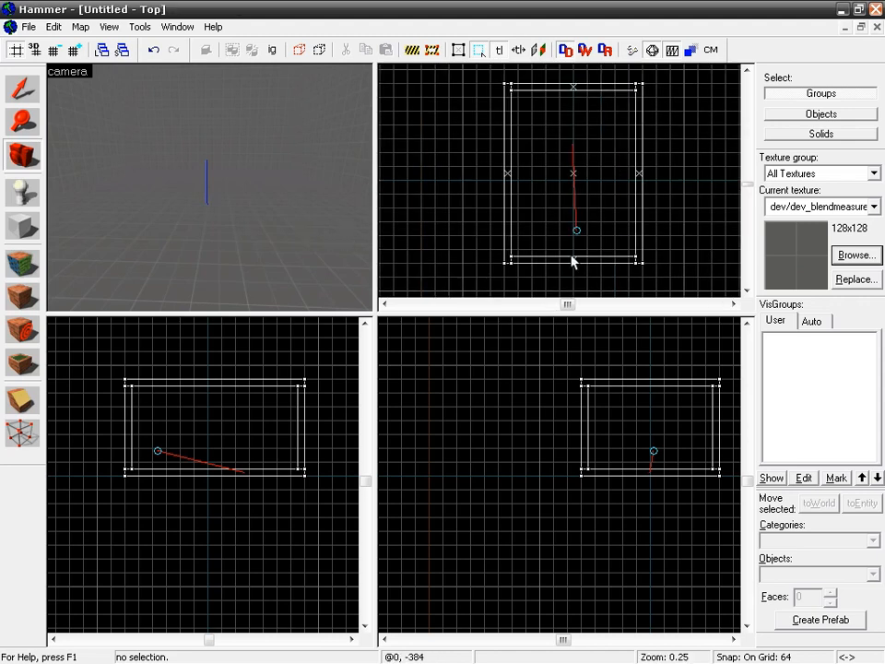
scroll(597, 223, down, 7)
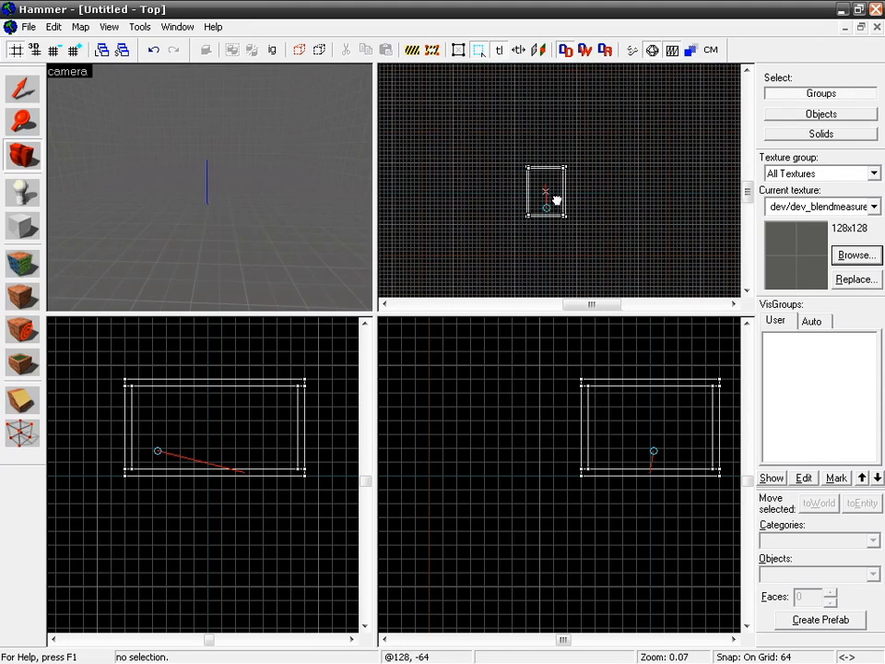
scroll(565, 192, up, 3)
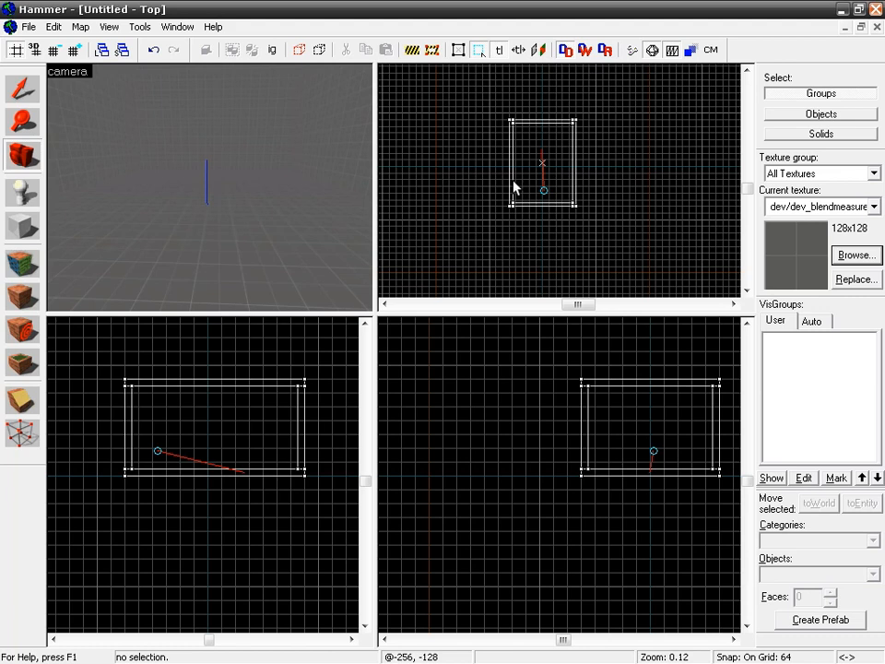
scroll(590, 193, down, 9)
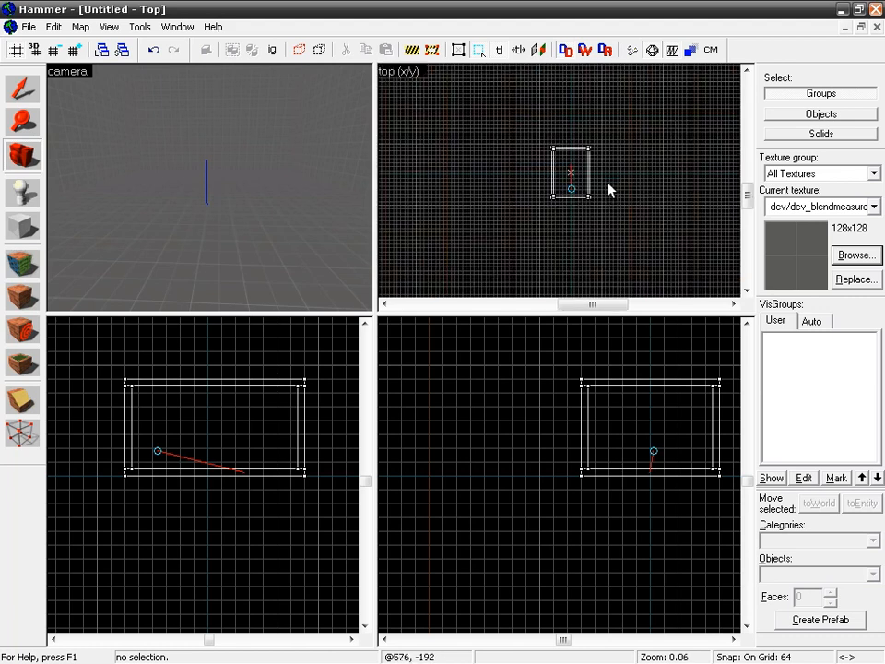
scroll(554, 194, down, 2)
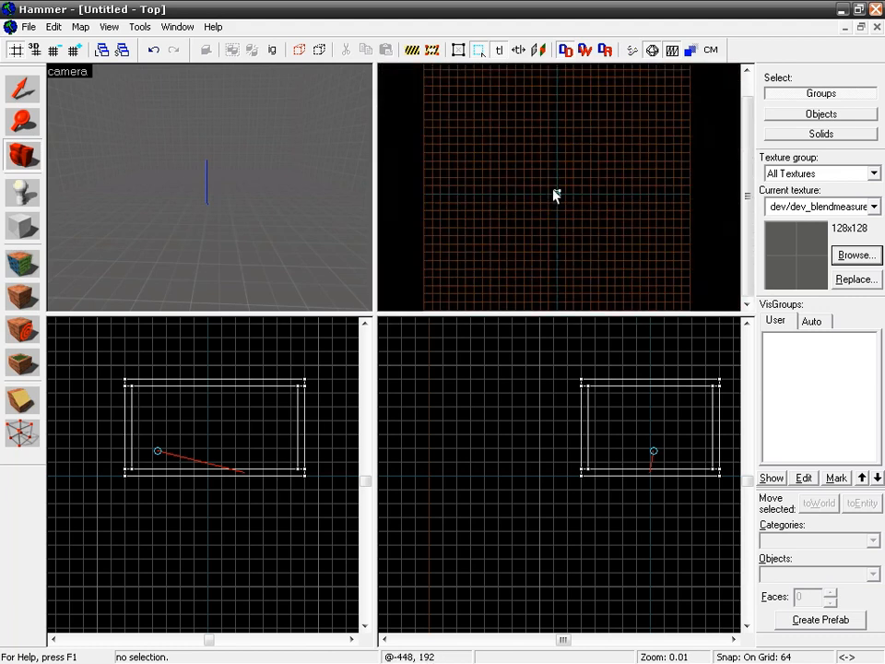
scroll(570, 218, down, 1)
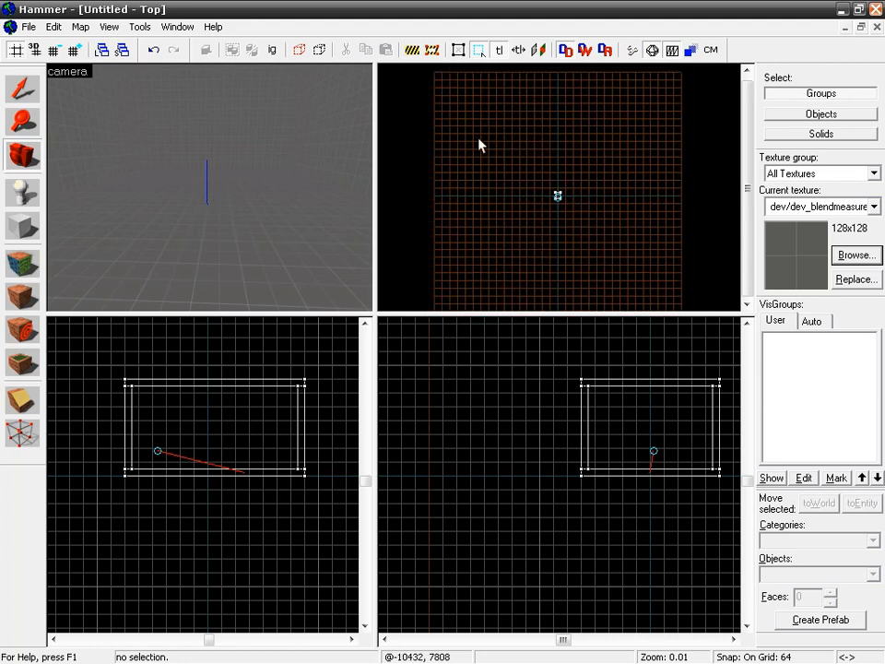
Outline a 1024 by 1024 block over one large grid square away from the room in the top view
scroll(541, 220, up, 6)
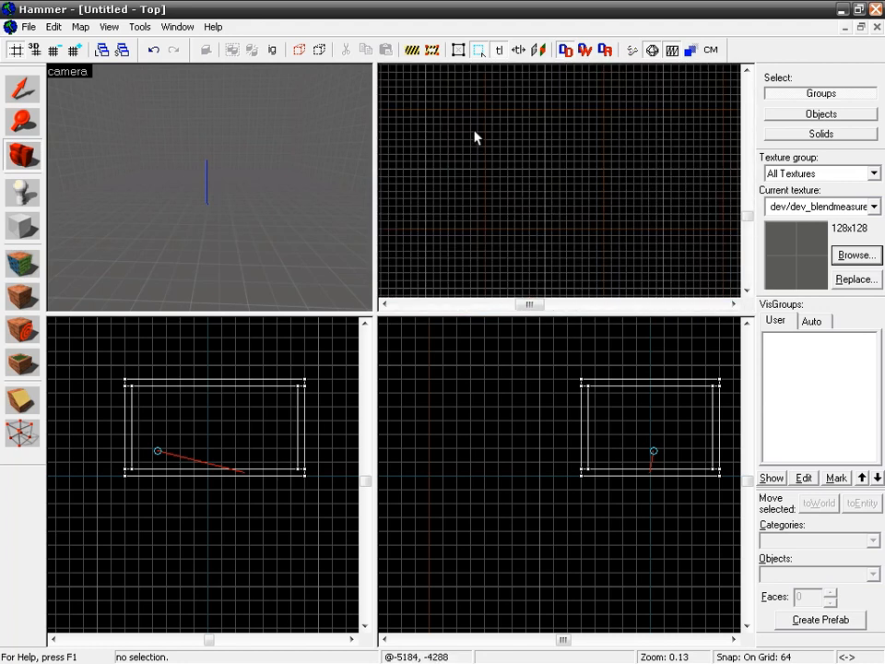
click(22, 226)
drag(486, 110, 606, 231)
middle_drag(653, 187, 579, 234)
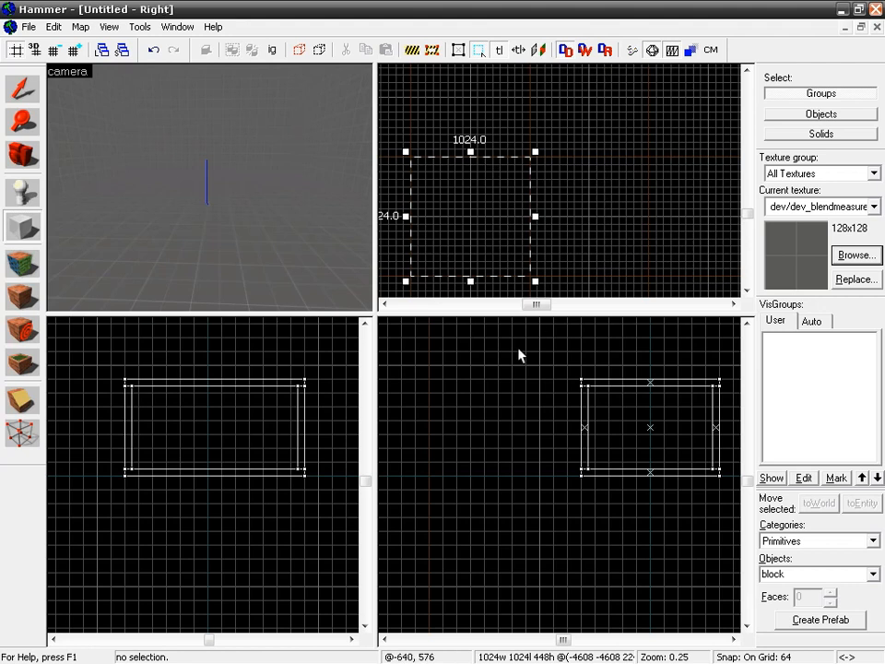
Move the whole hollow room so that its lower-left corner in the top view sits on the map origin
middle_drag(687, 240, 513, 250)
middle_drag(618, 170, 439, 265)
scroll(536, 200, down, 2)
middle_drag(584, 169, 601, 270)
scroll(578, 261, up, 1)
scroll(578, 262, up, 8)
middle_drag(526, 262, 539, 226)
key(shift+s)
click(502, 98)
scroll(555, 236, down, 3)
drag(484, 244, 528, 138)
drag(526, 184, 517, 191)
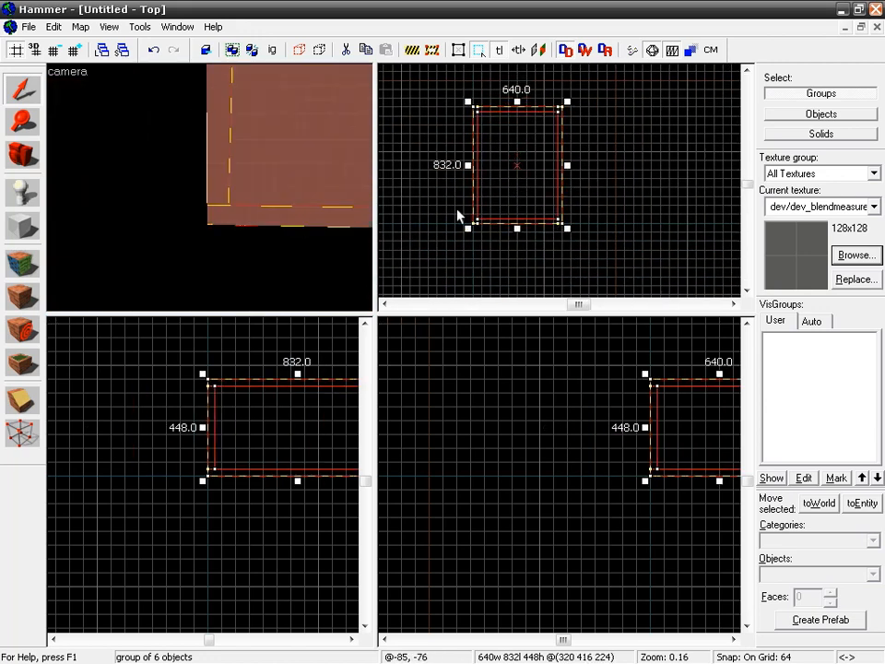
scroll(472, 244, up, 2)
click(483, 265)
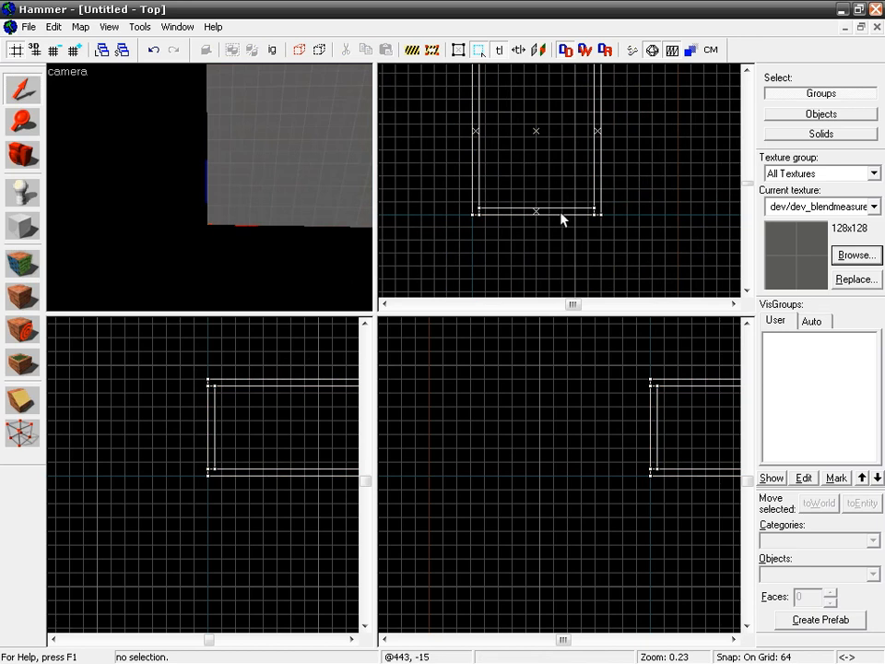
Reduce the grid size to 32 and outline a block 128 wide by 640 long inside the room in the top view
middle_drag(492, 203, 475, 292)
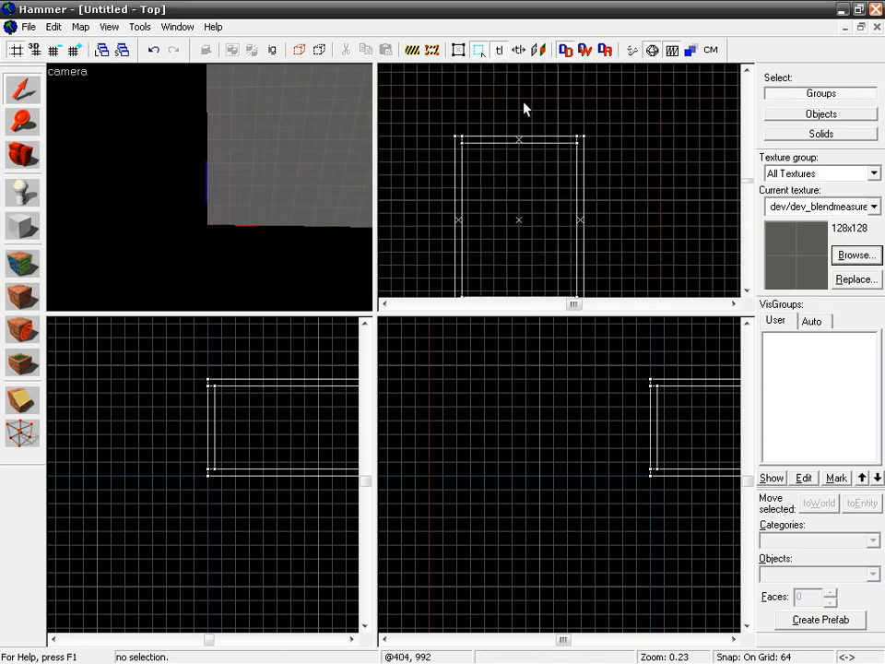
middle_drag(573, 220, 626, 118)
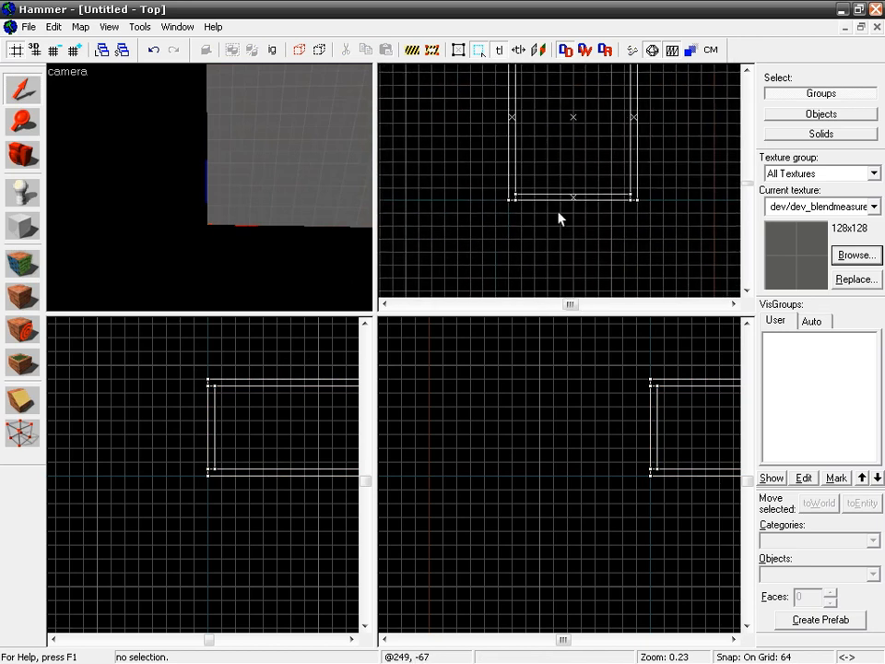
middle_drag(552, 148, 496, 215)
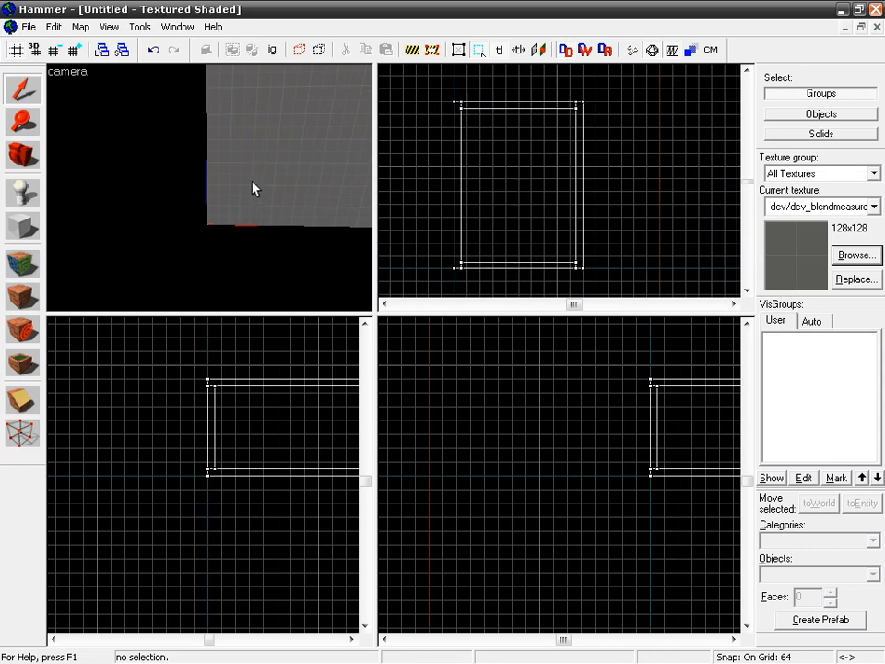
key(z)
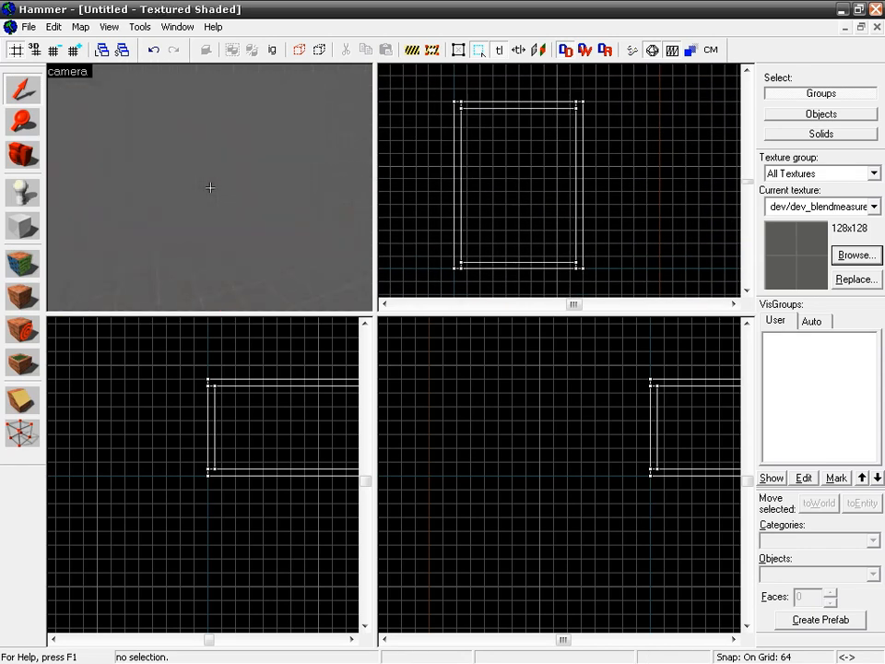
key(z)
click(27, 221)
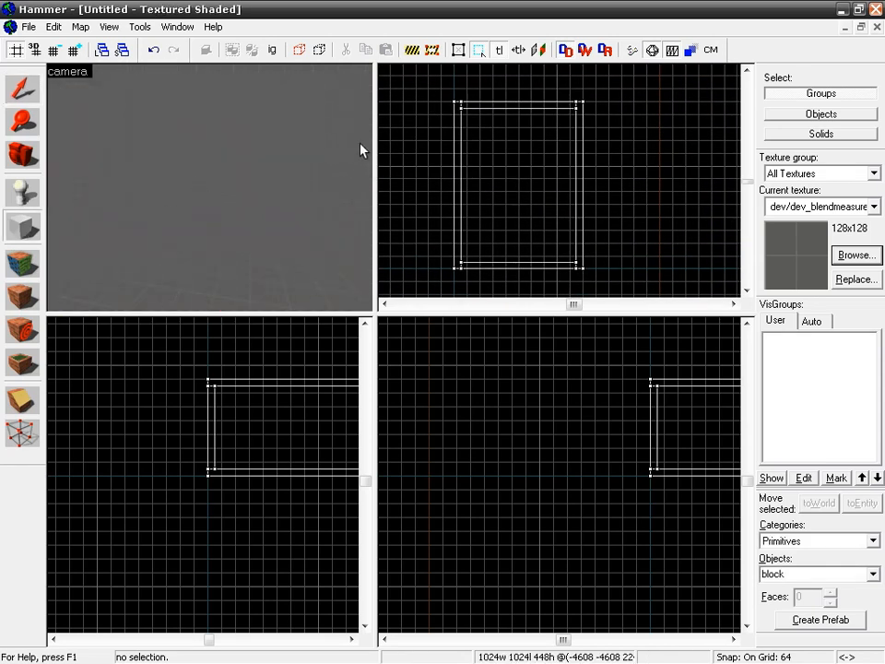
scroll(500, 164, up, 2)
key(bracketleft)
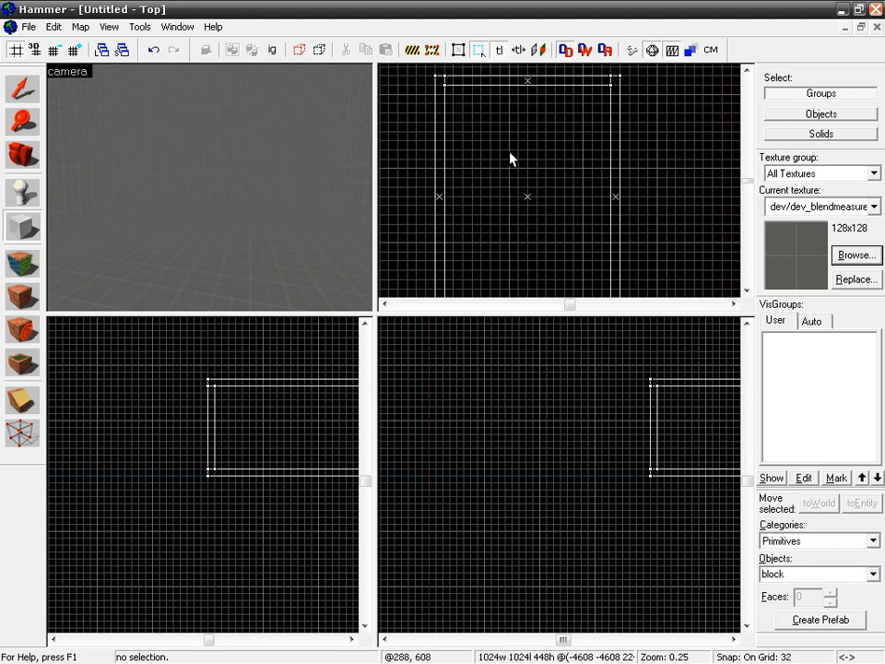
drag(512, 90, 579, 230)
scroll(562, 258, up, 1)
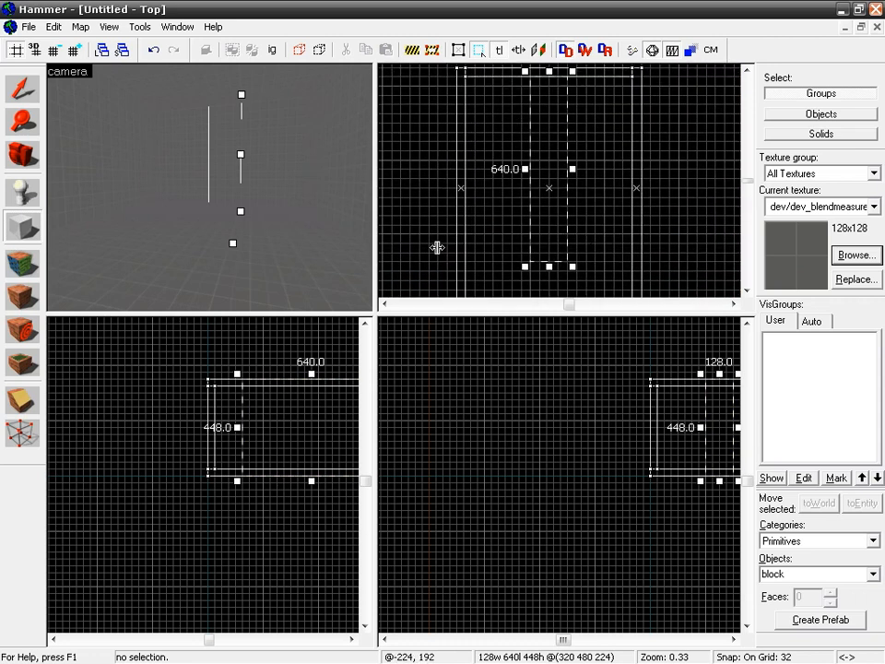
Lower the inner block outline's height to 256 and choose the orange dev measure texture for it
drag(541, 380, 418, 376)
drag(594, 370, 584, 431)
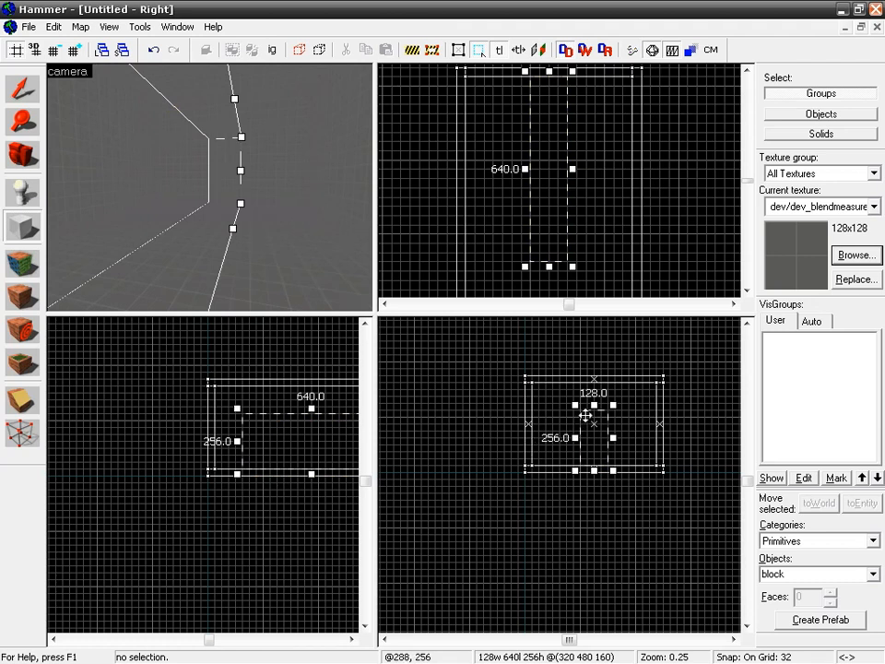
click(848, 256)
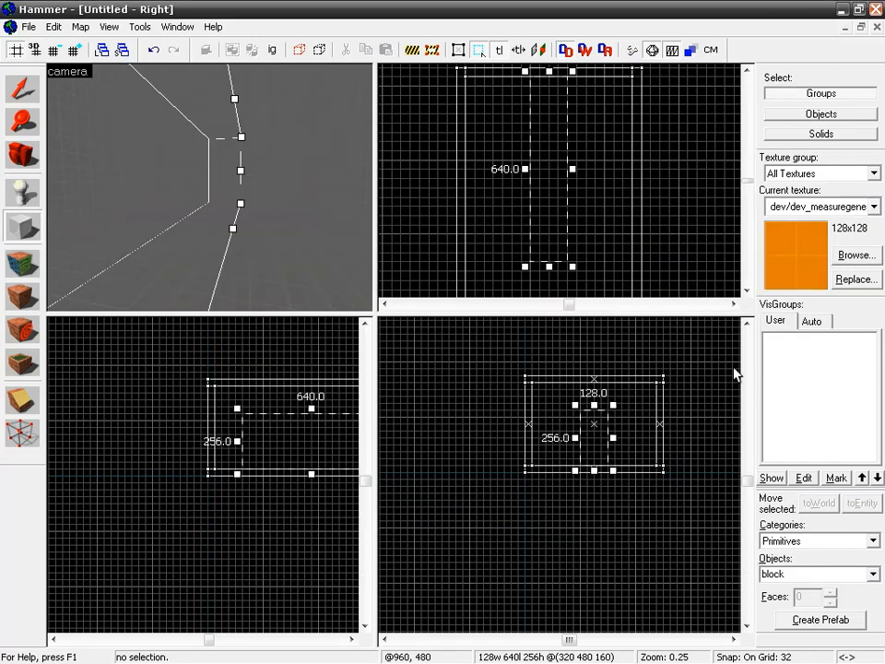
Create the orange block from its outline and view it inside the room in an enlarged 3D view
key(Return)
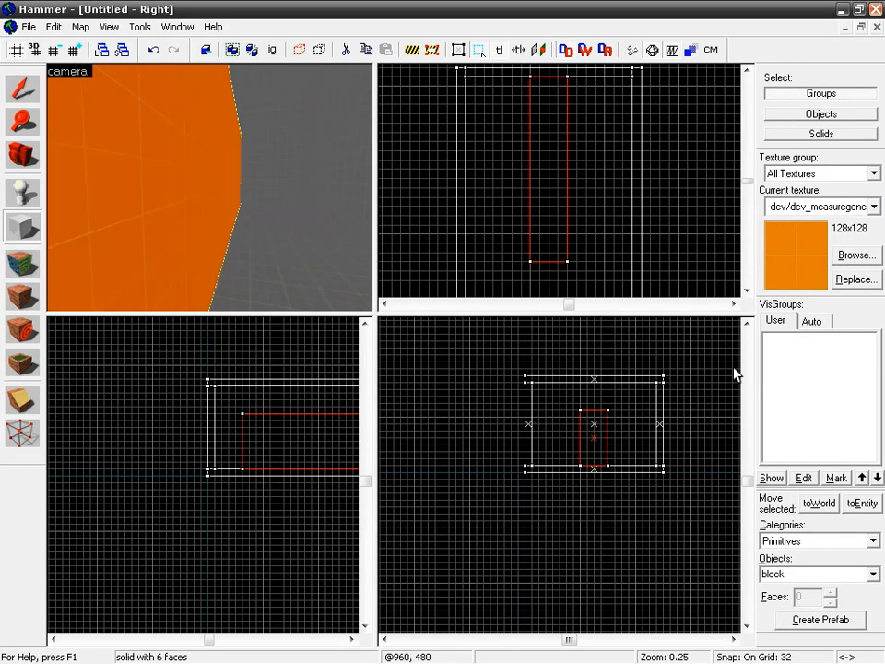
key(z)
key(z)
key(shift+z)
key(z)
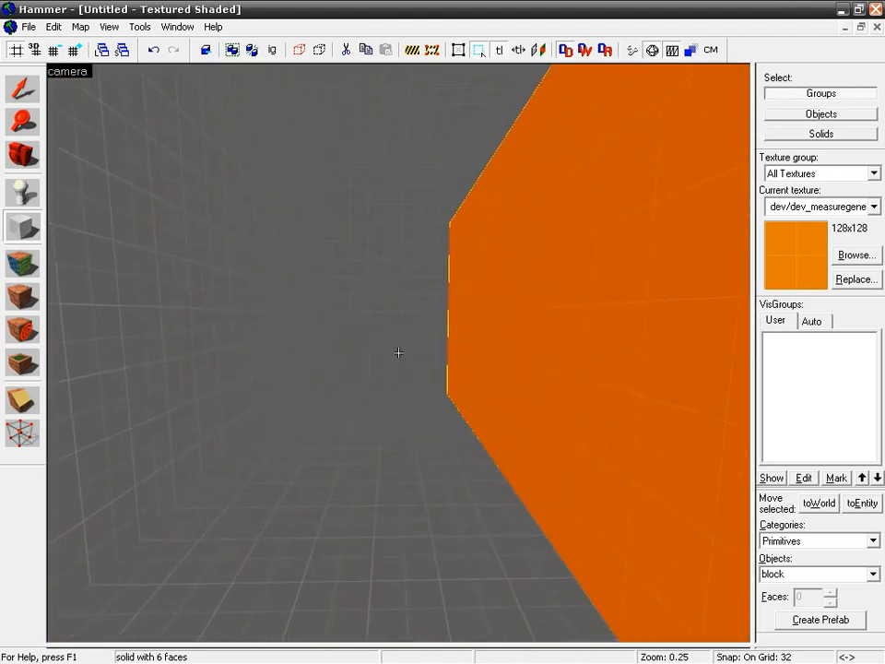
key(z)
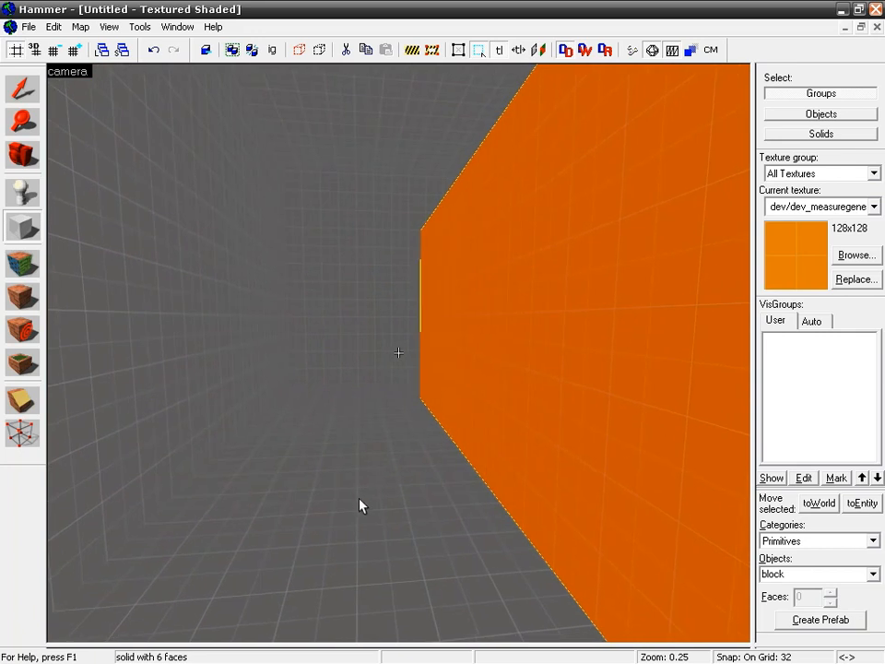
key(z)
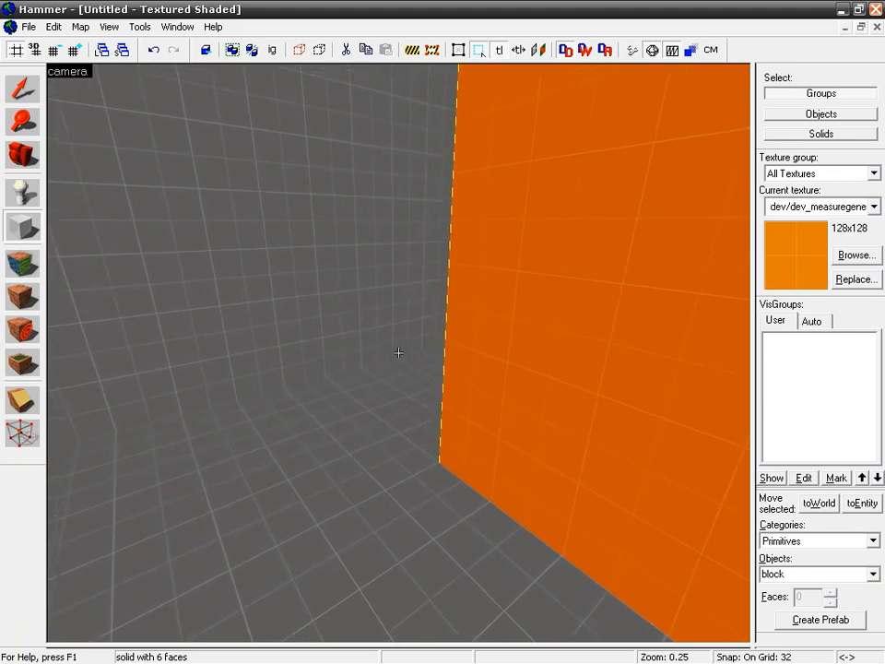
Examine how the orange block sits inside the room in the top, right and 3D views
key(shift+z)
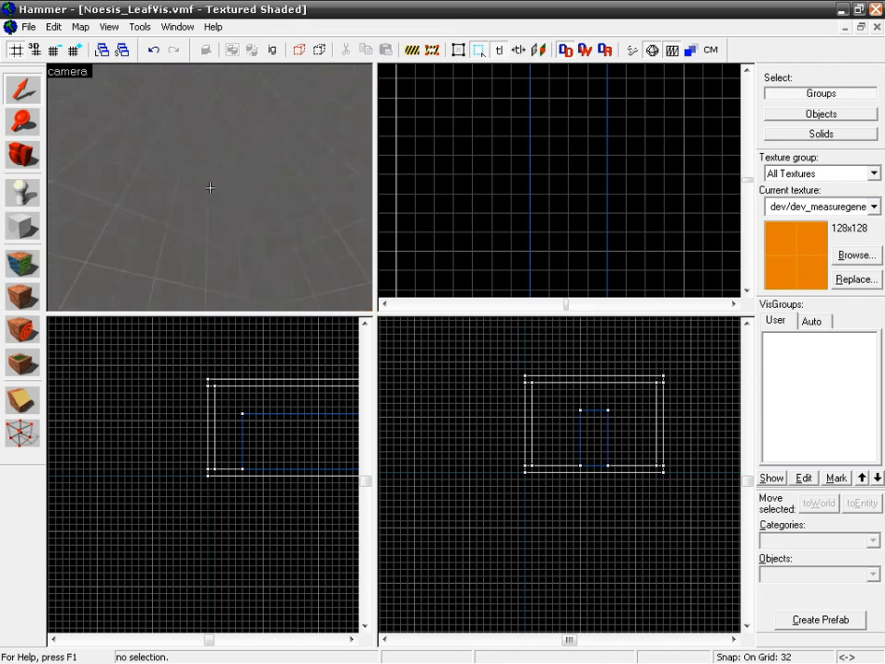
key(z)
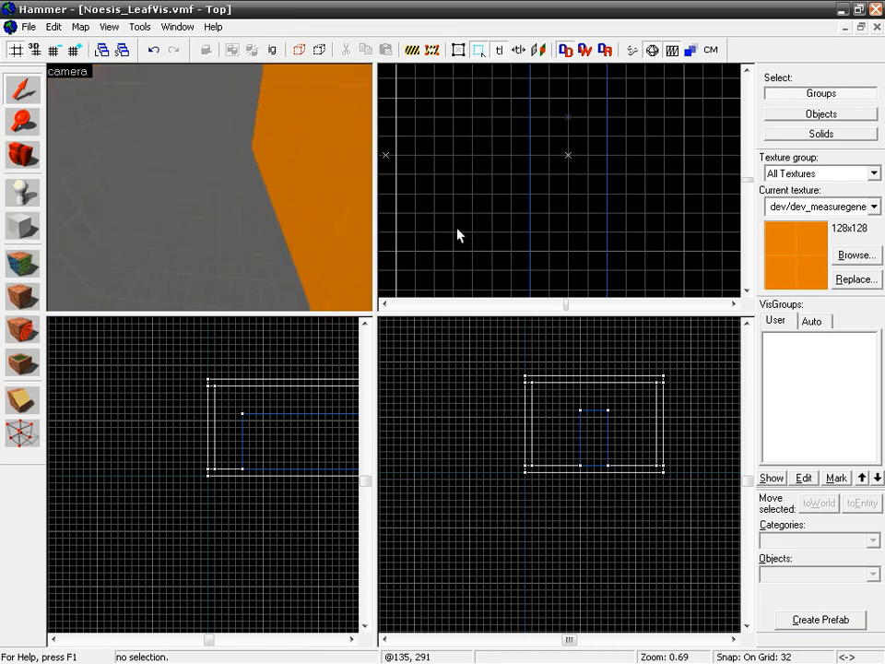
key(shift+z)
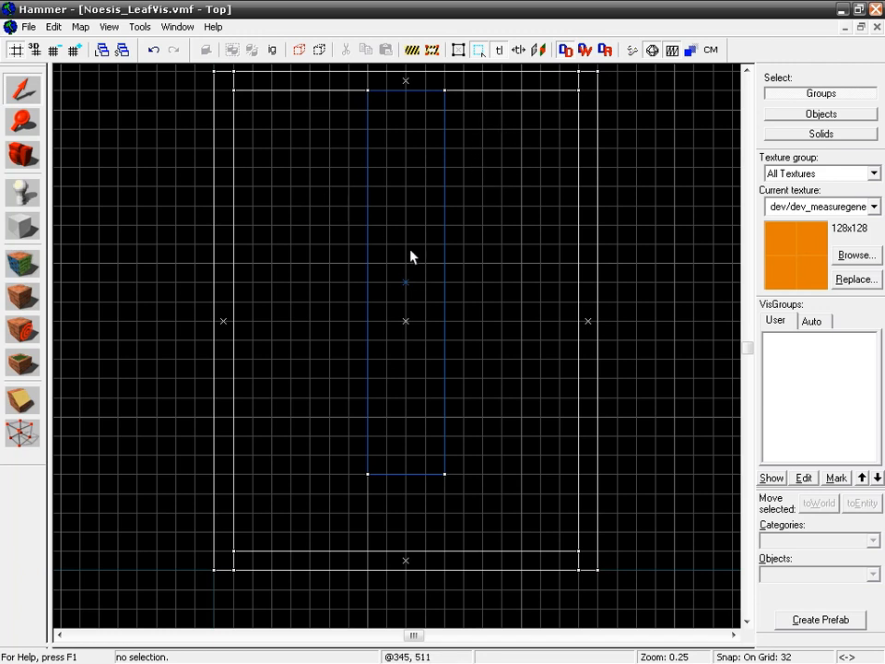
key(shift+z)
key(shift+z)
scroll(419, 273, up, 3)
scroll(419, 274, up, 5)
middle_drag(392, 382, 330, 371)
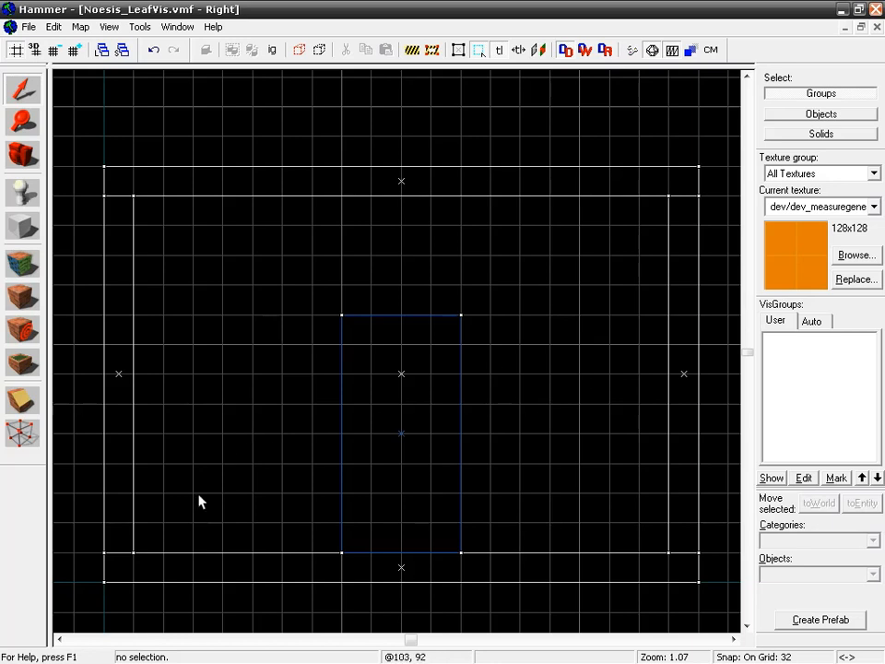
key(shift+z)
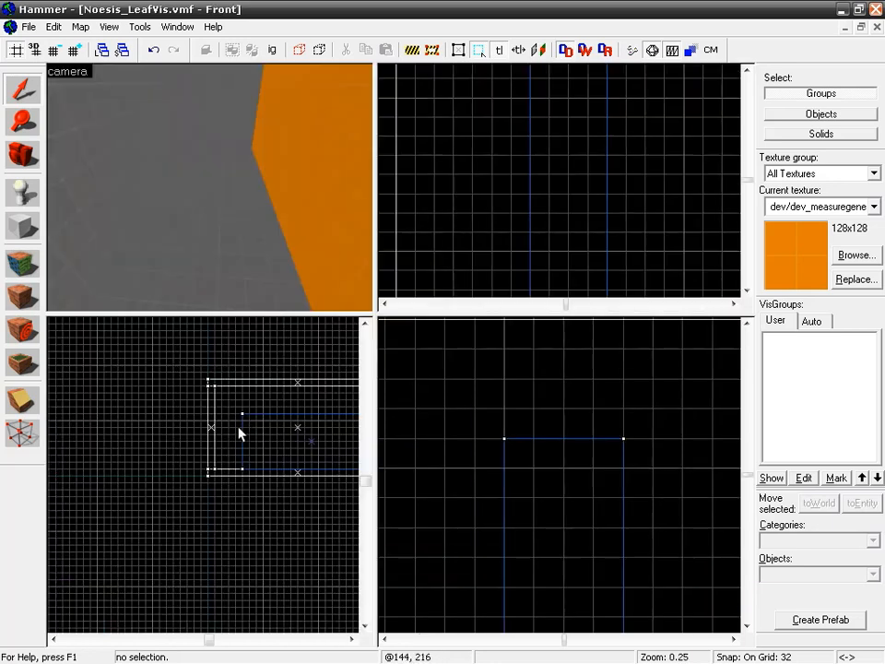
key(z)
key(w)
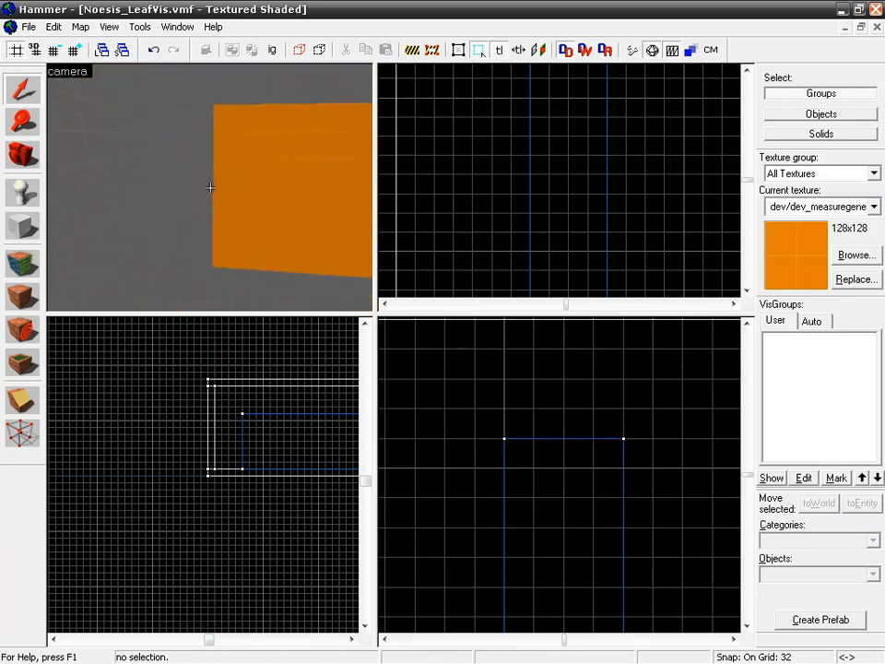
key(z)
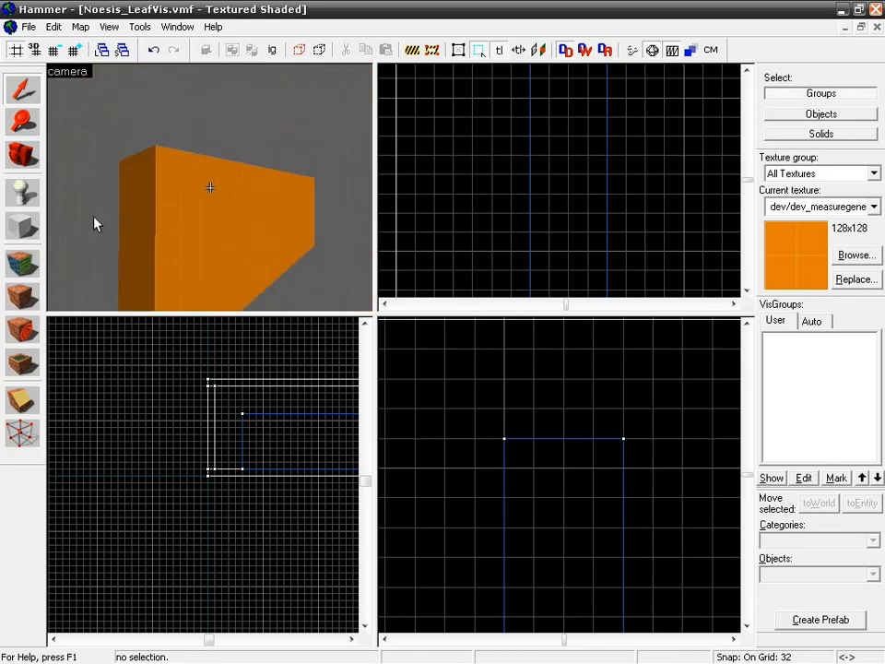
Outline a new block 576 wide by 768 long across the whole room in the top view
click(28, 229)
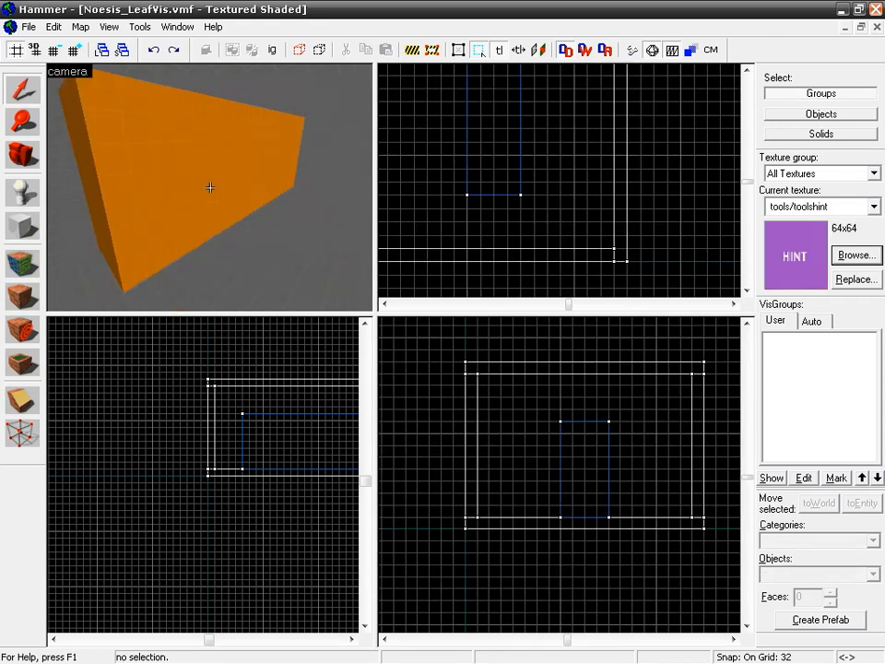
scroll(525, 184, down, 2)
middle_drag(500, 156, 486, 205)
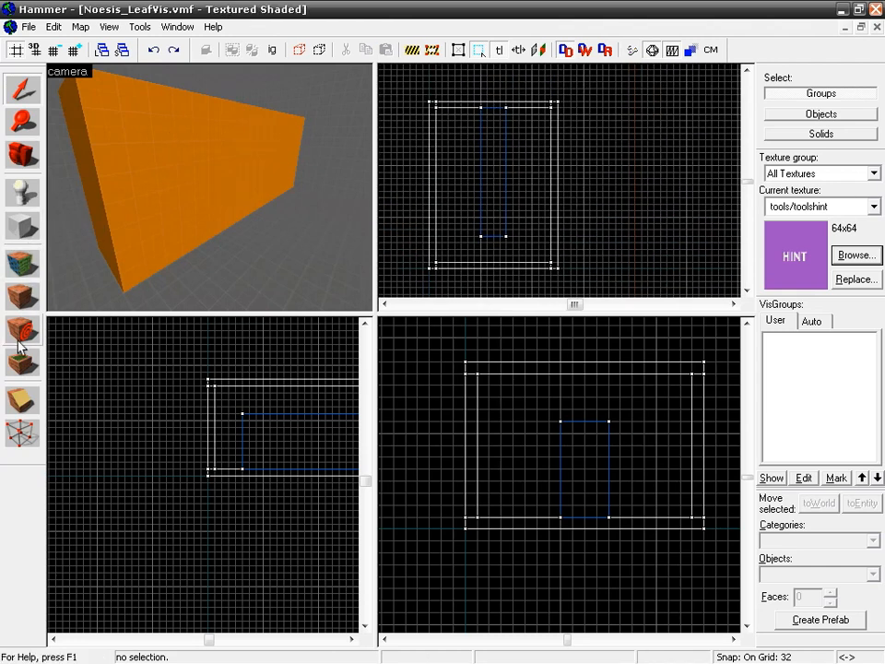
click(23, 224)
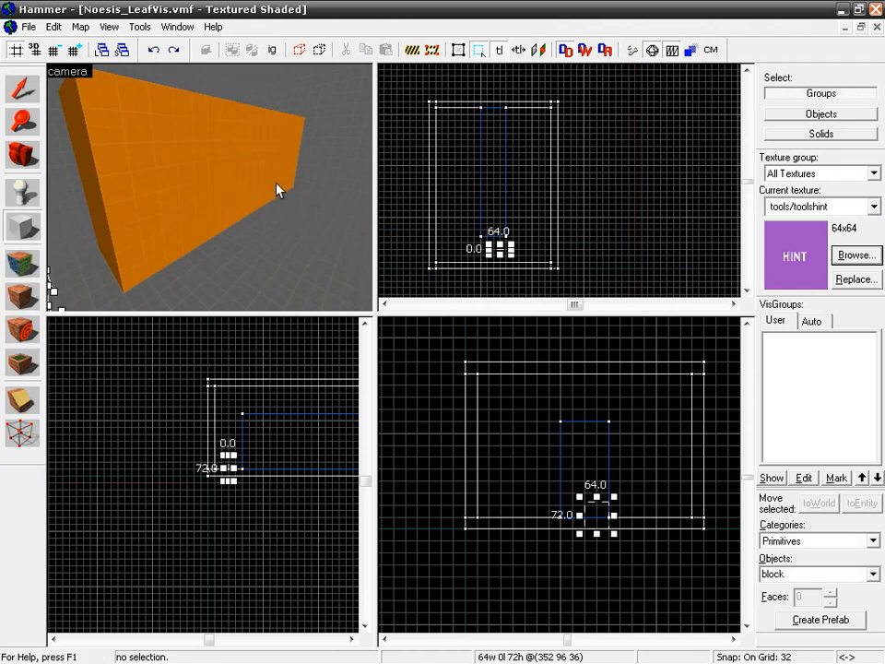
drag(439, 110, 556, 266)
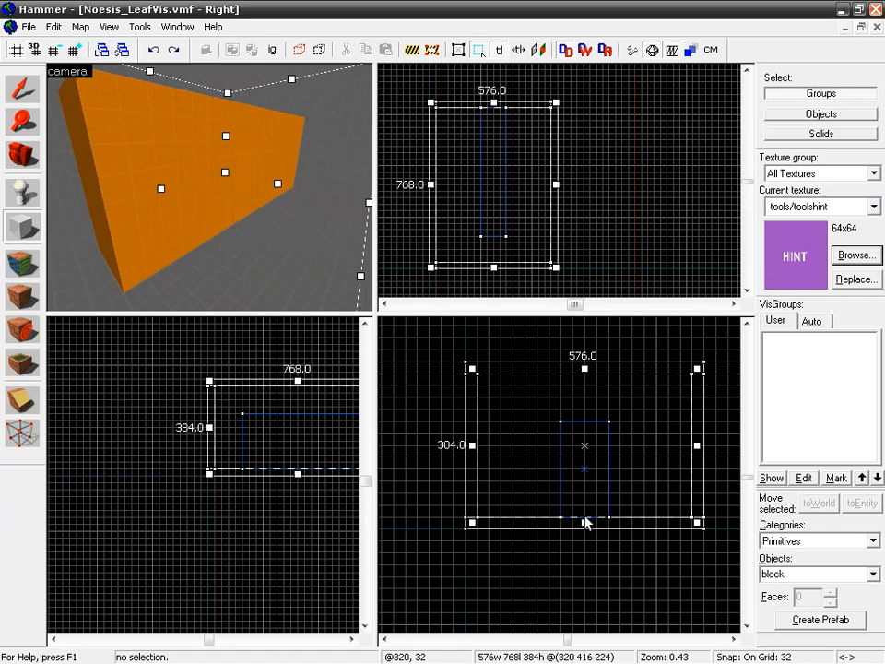
Thin the outline to 1 unit high, lower it to the top of the orange block and create the slab
drag(585, 522, 578, 372)
scroll(563, 379, up, 4)
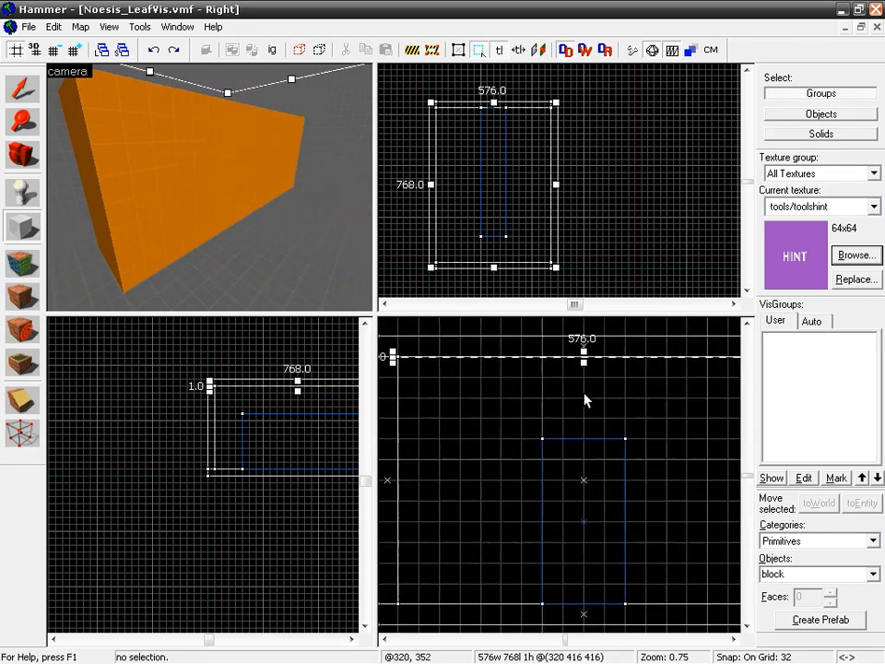
drag(579, 350, 581, 446)
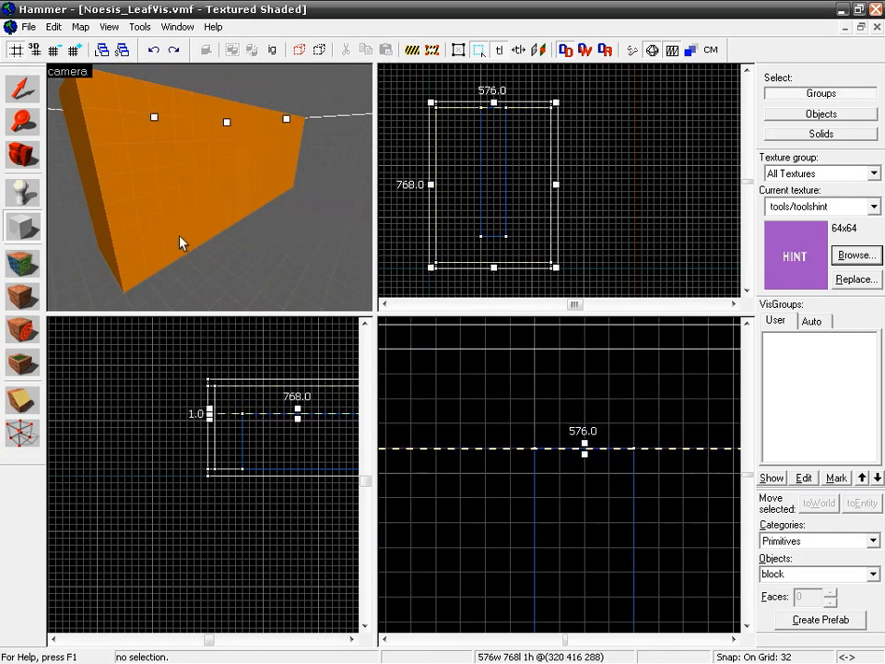
key(z)
key(w)
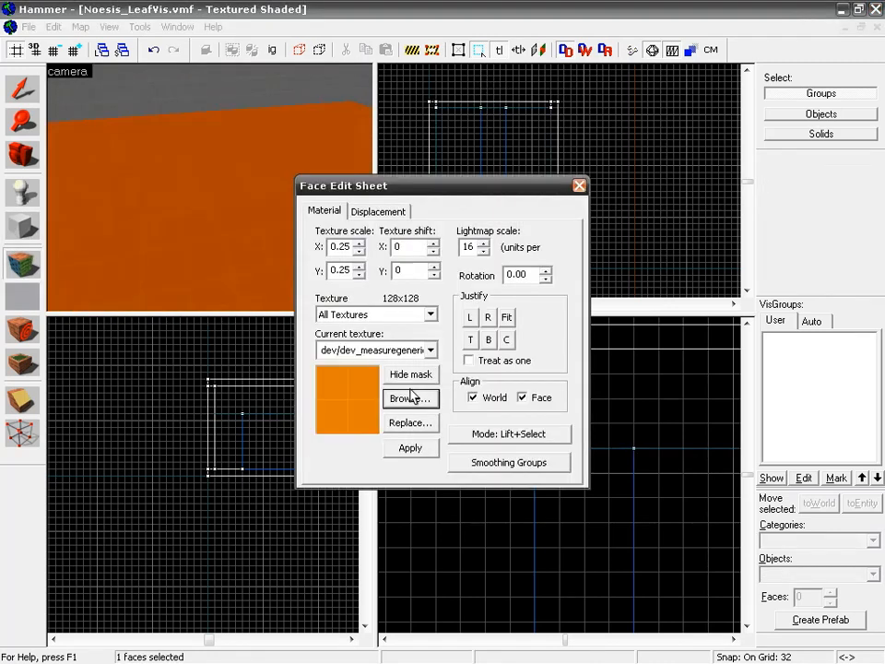
Filter the textures by "tools" and apply tools/toolshint to the slab's top face
click(411, 398)
text(tools)
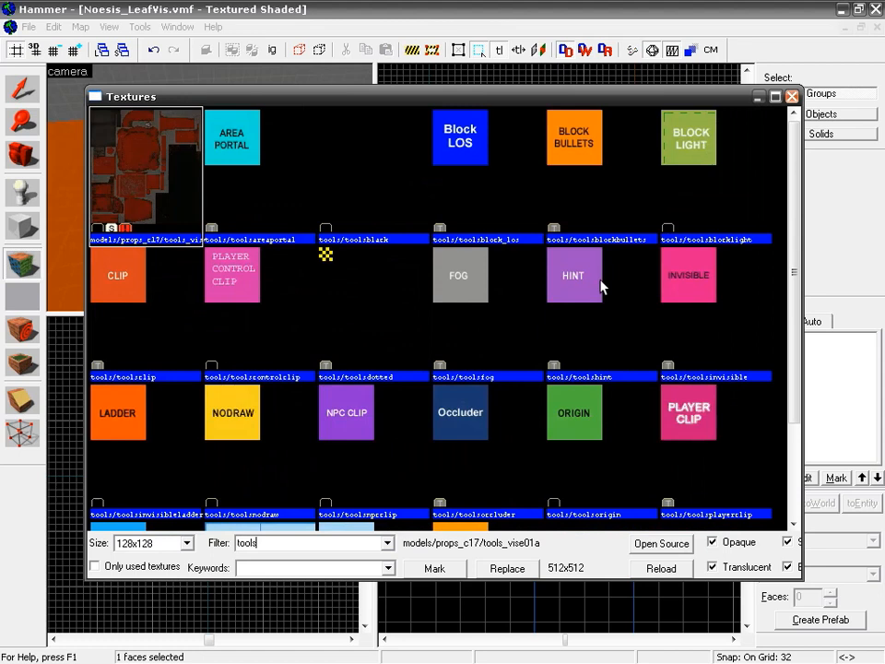
double_click(595, 270)
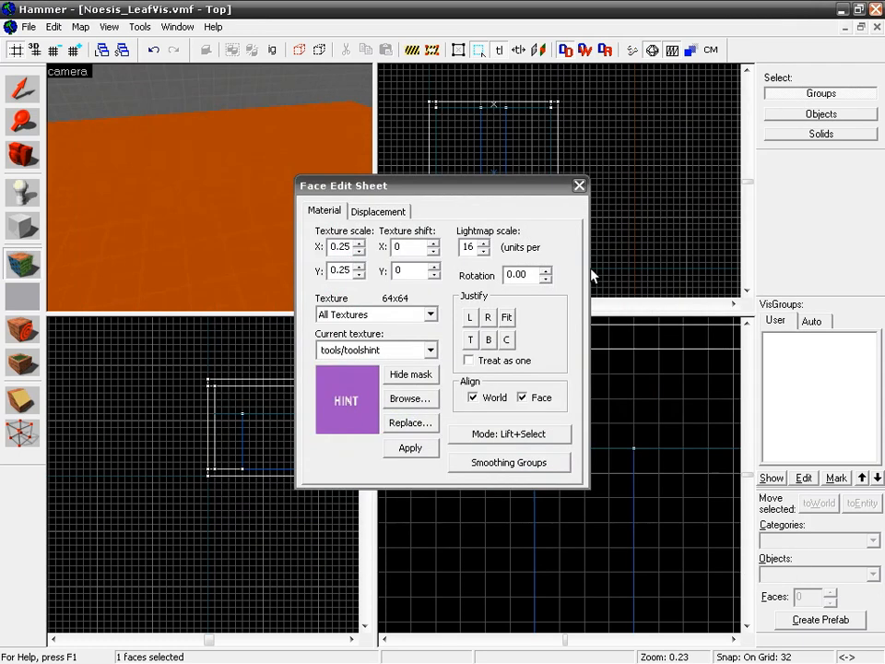
click(410, 448)
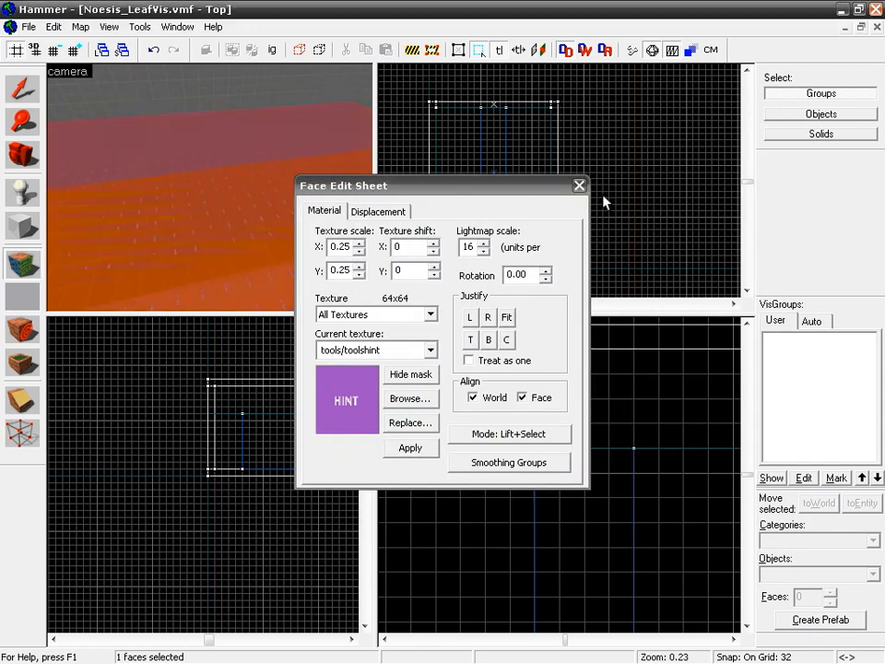
click(579, 187)
Undo the hint texturing of the slab's top face
key(z)
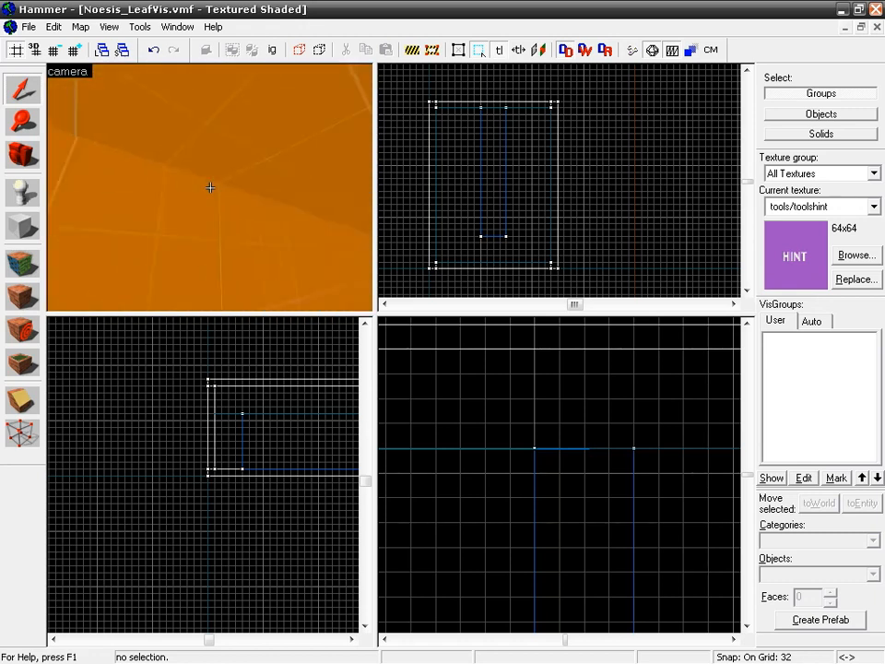
key(z)
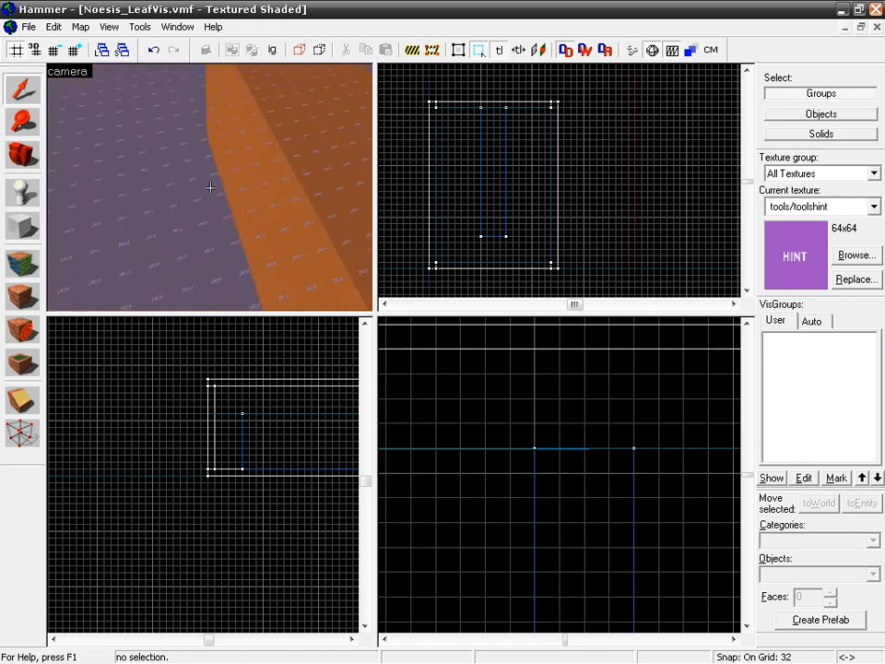
click(224, 179)
key(ctrl+z)
key(ctrl+z)
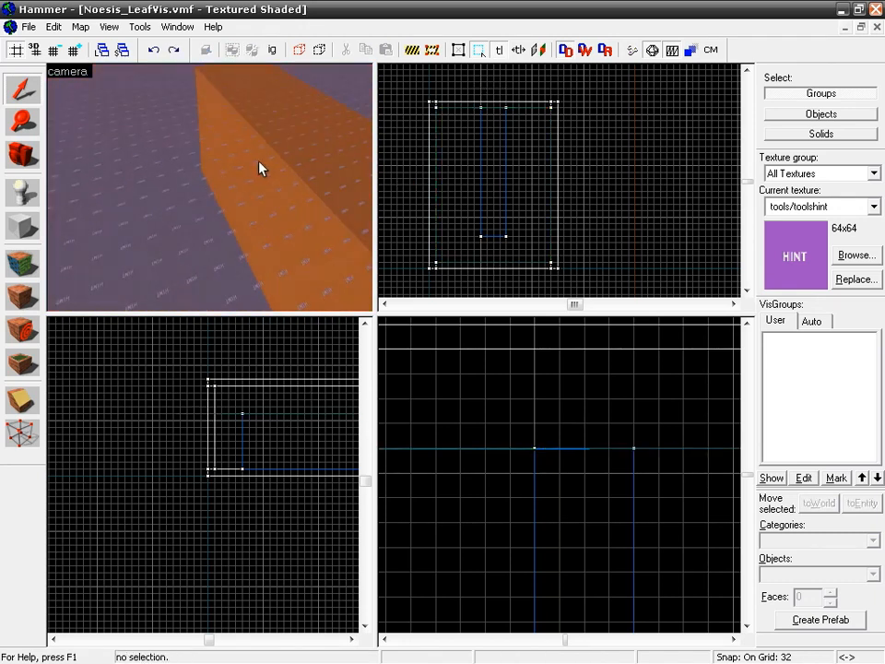
key(z)
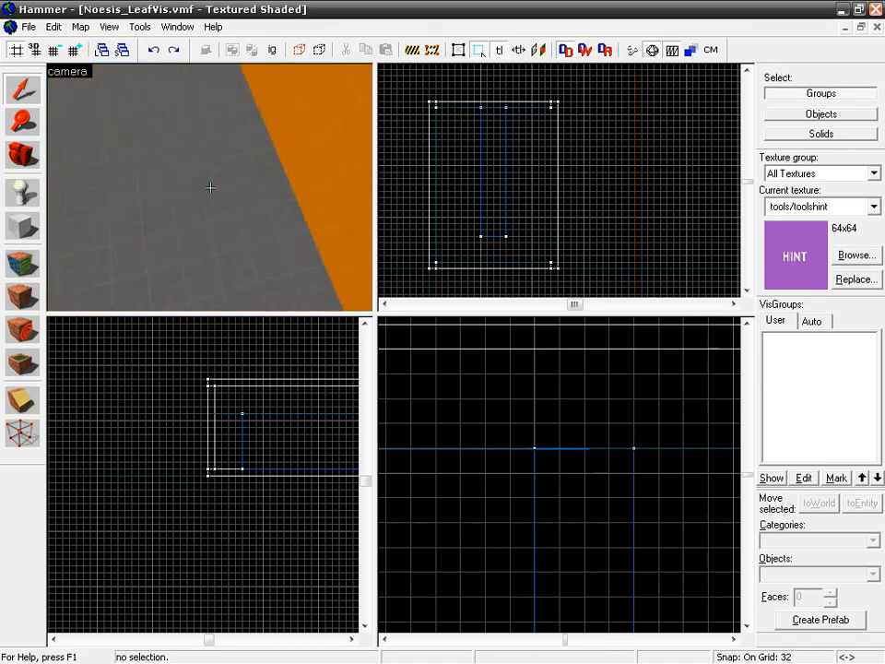
Select the slab from below and apply the tools/toolshint texture to its underside
click(216, 188)
key(shift+a)
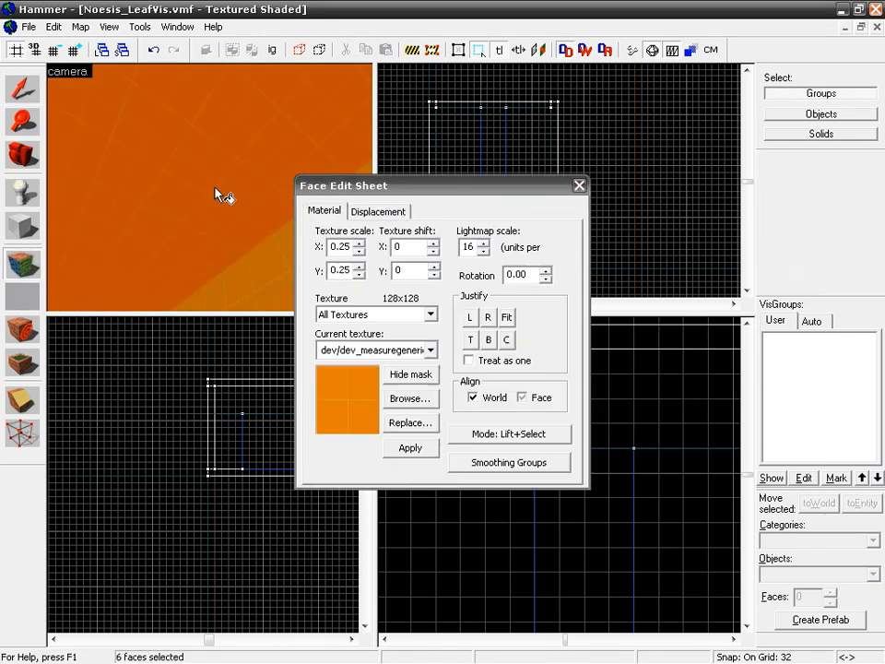
click(409, 398)
double_click(595, 283)
click(409, 446)
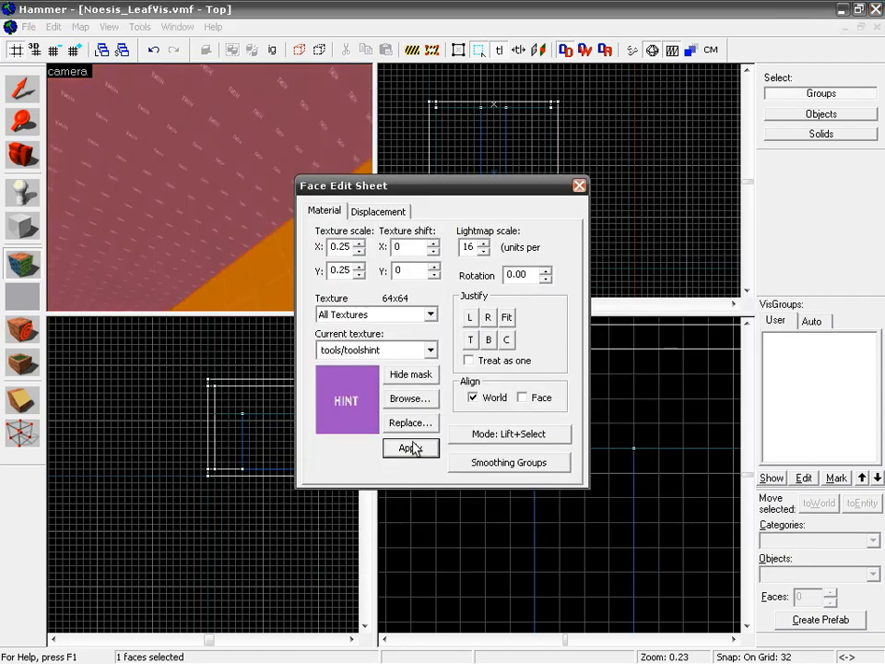
click(579, 183)
key(z)
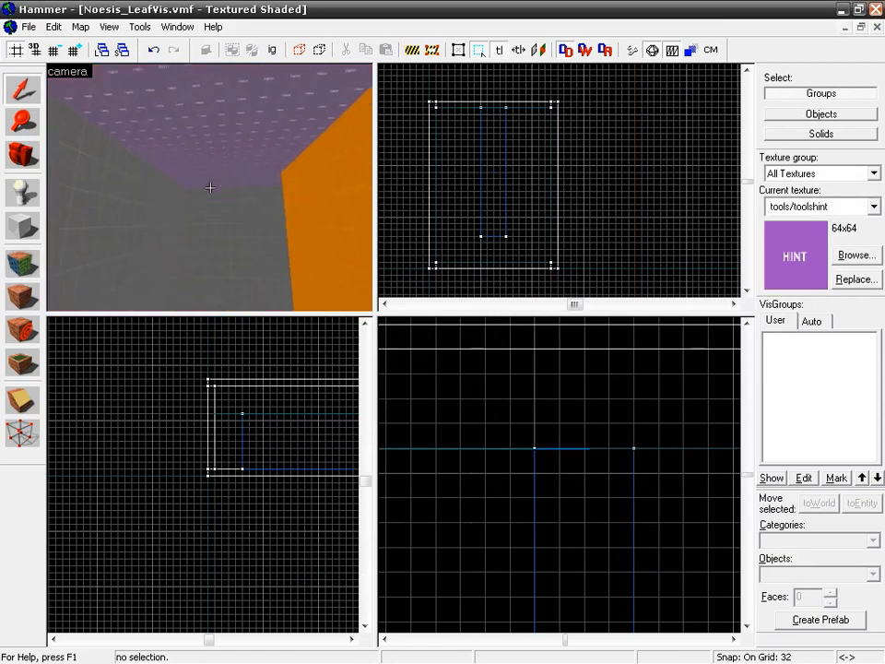
Select the whole thin slab and apply the tools/toolshint texture to all six of its faces
key(w)
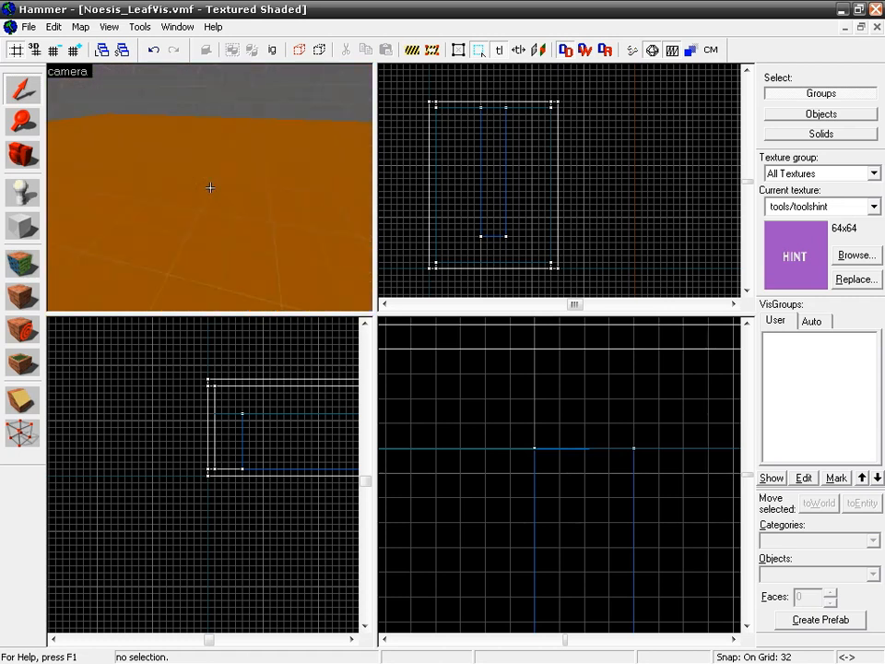
key(w)
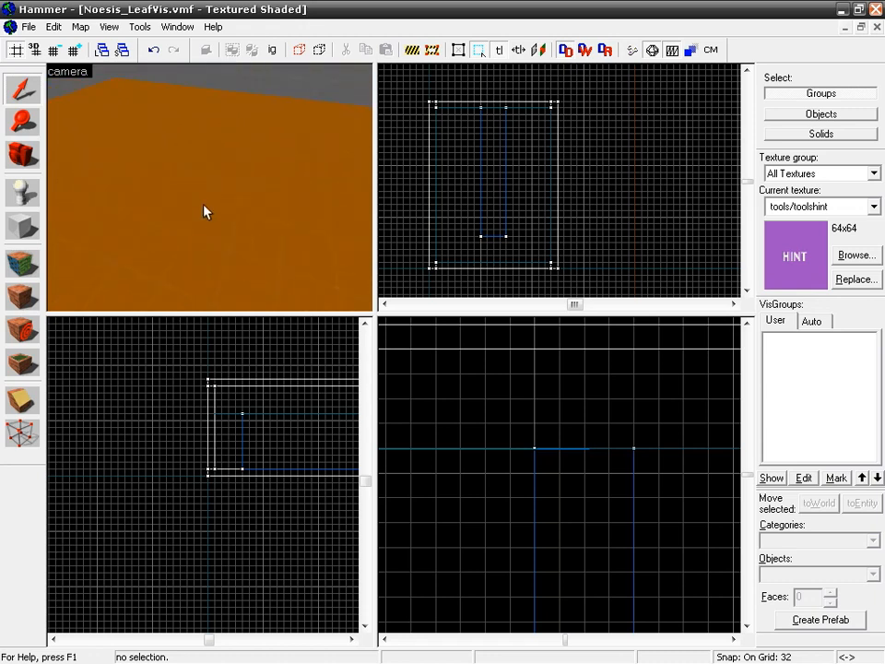
click(250, 238)
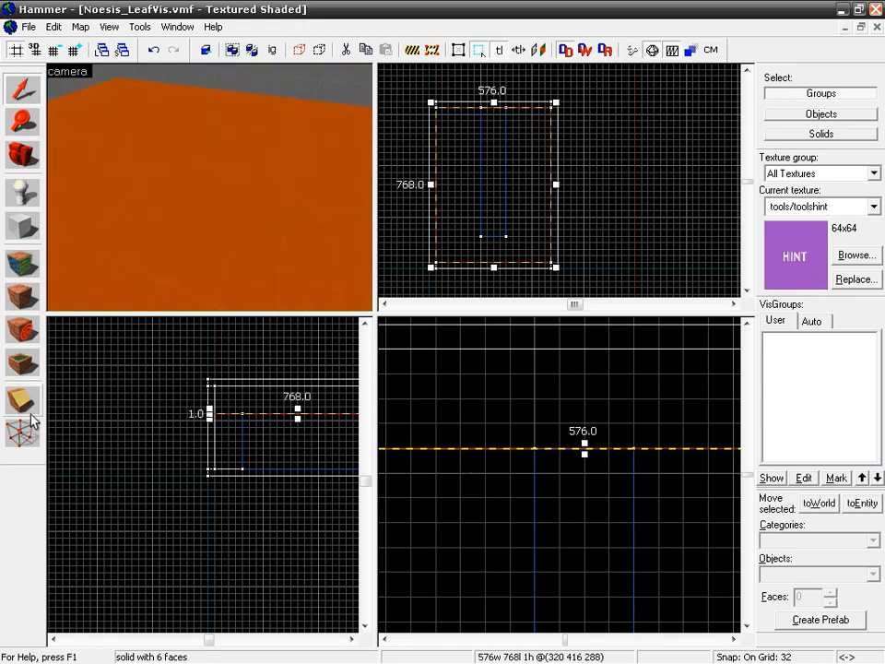
click(22, 267)
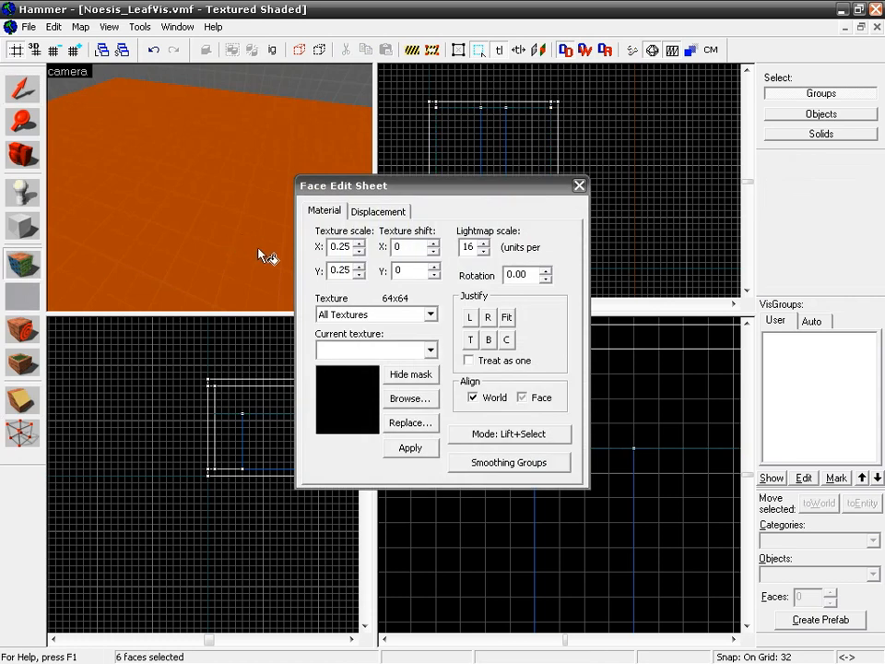
click(404, 404)
double_click(573, 276)
click(411, 448)
click(579, 186)
key(z)
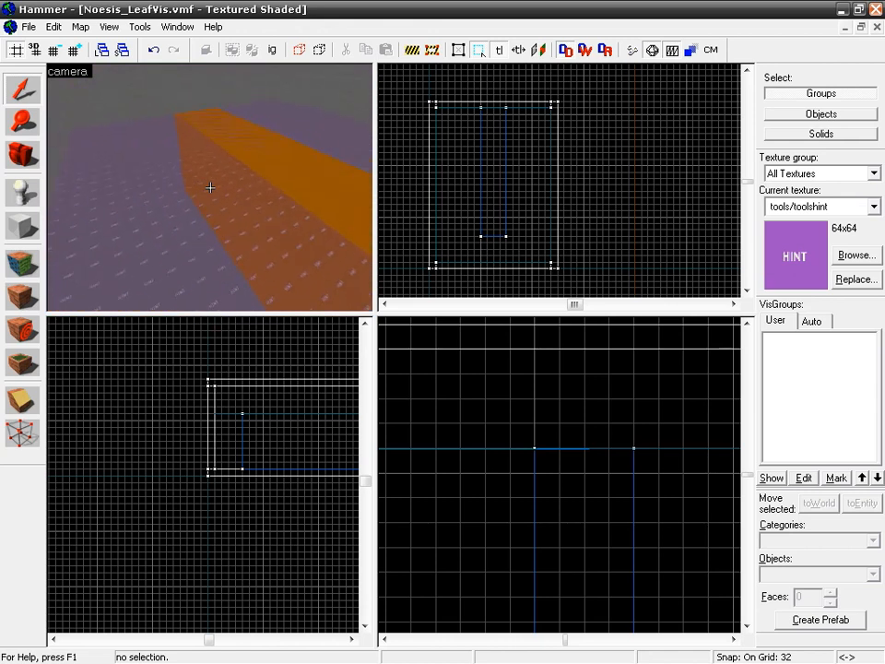
key(z)
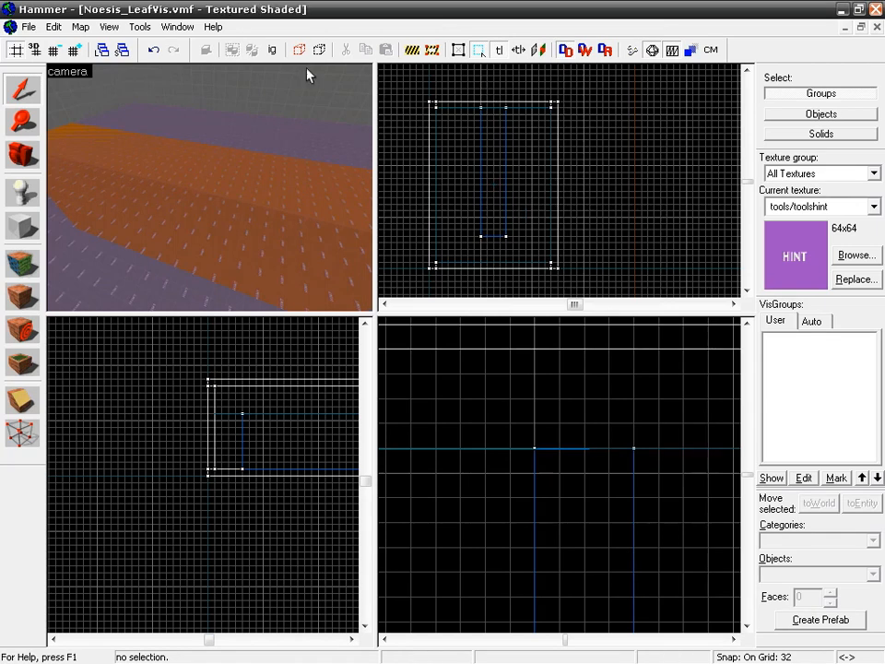
Open the recently used map dod_fourRooms.vmf
click(28, 27)
click(29, 27)
click(29, 26)
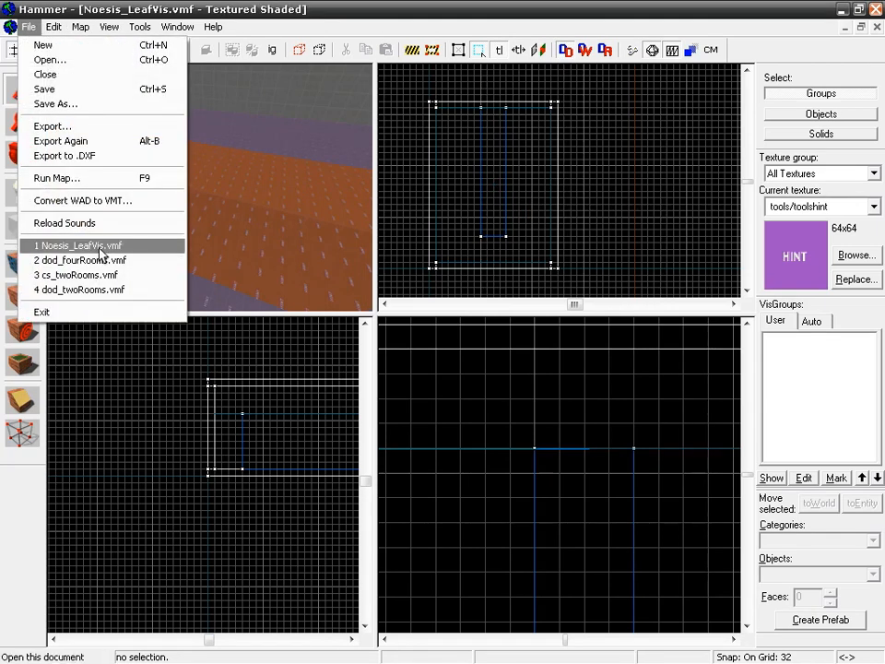
click(101, 262)
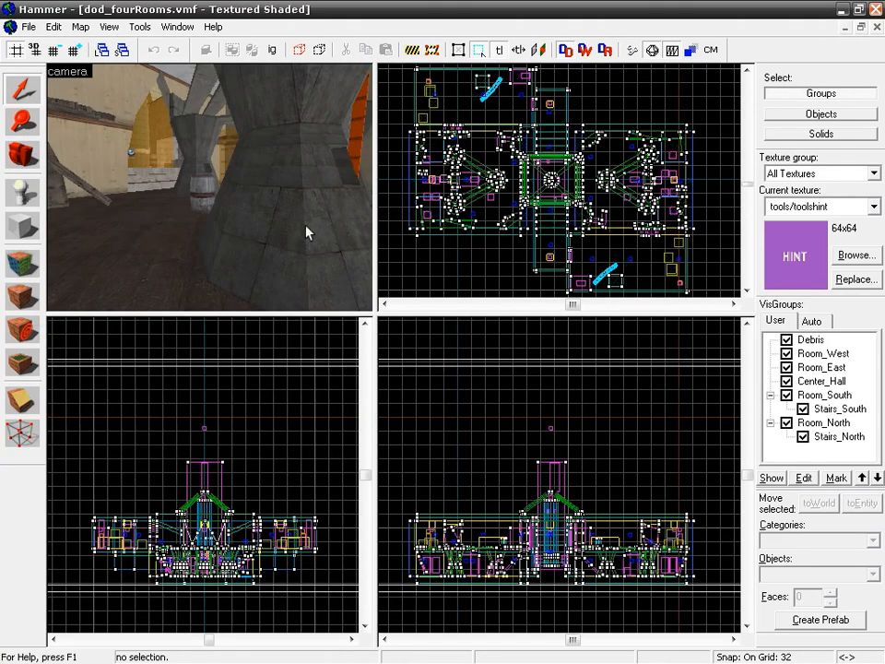
Fly through the pillared room in the 3D view and examine the stone columns, the floor around them and the central walls
click(151, 227)
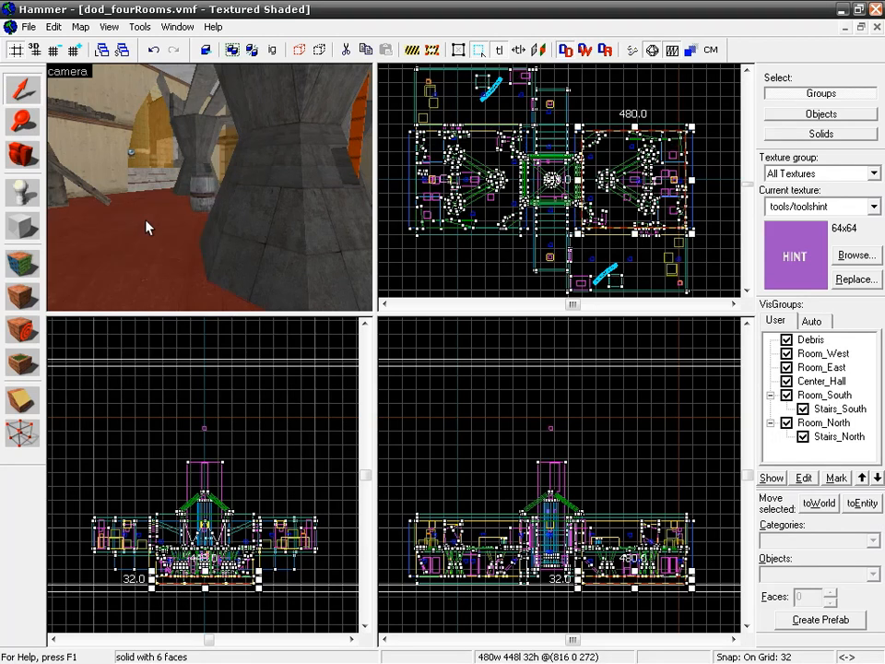
key(z)
key(w)
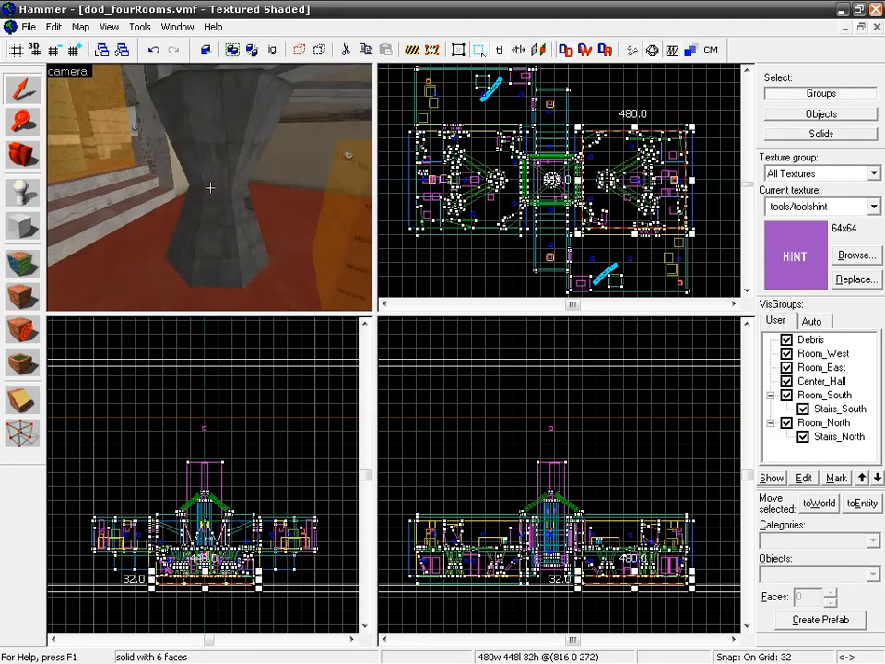
key(w)
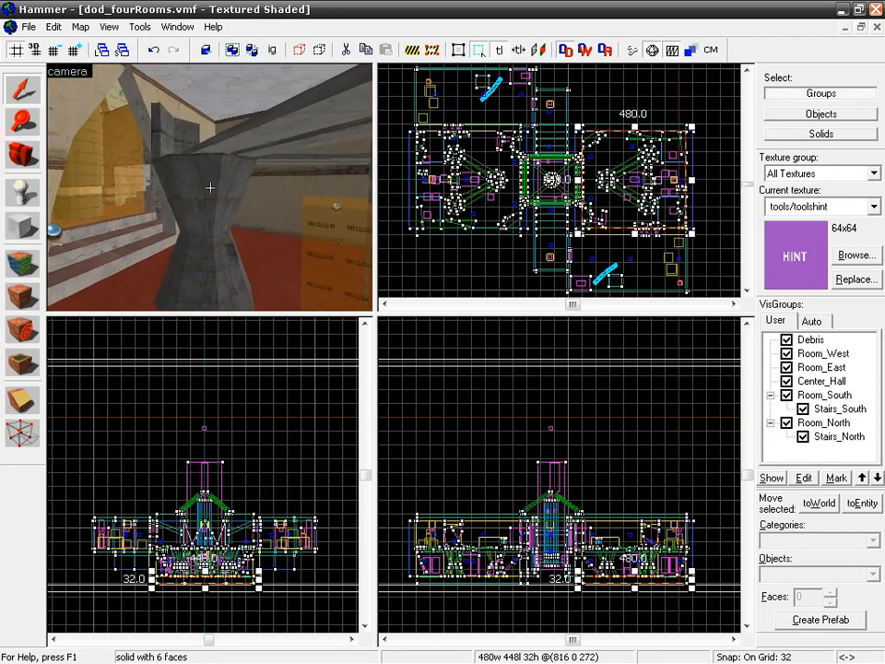
key(w)
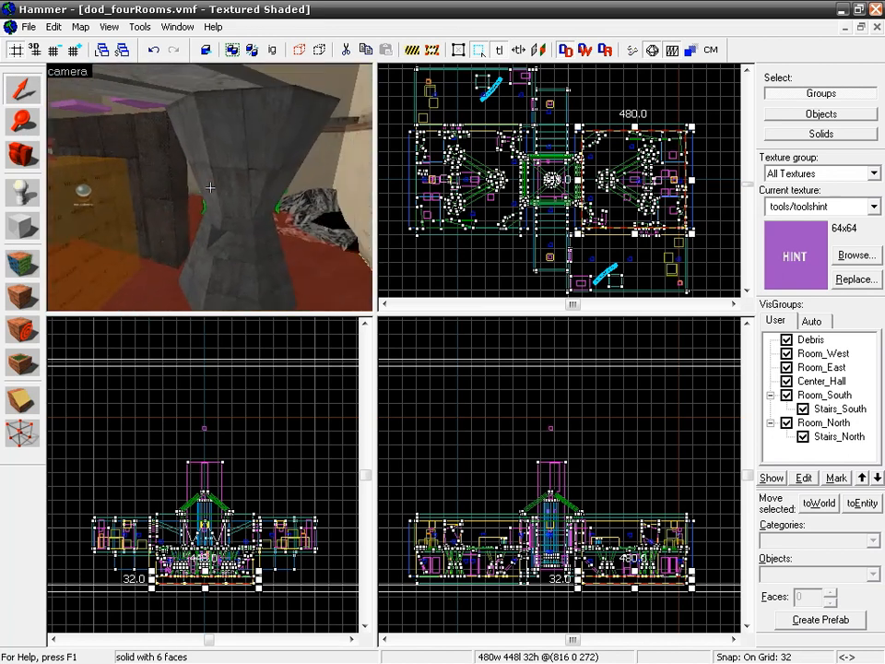
key(w)
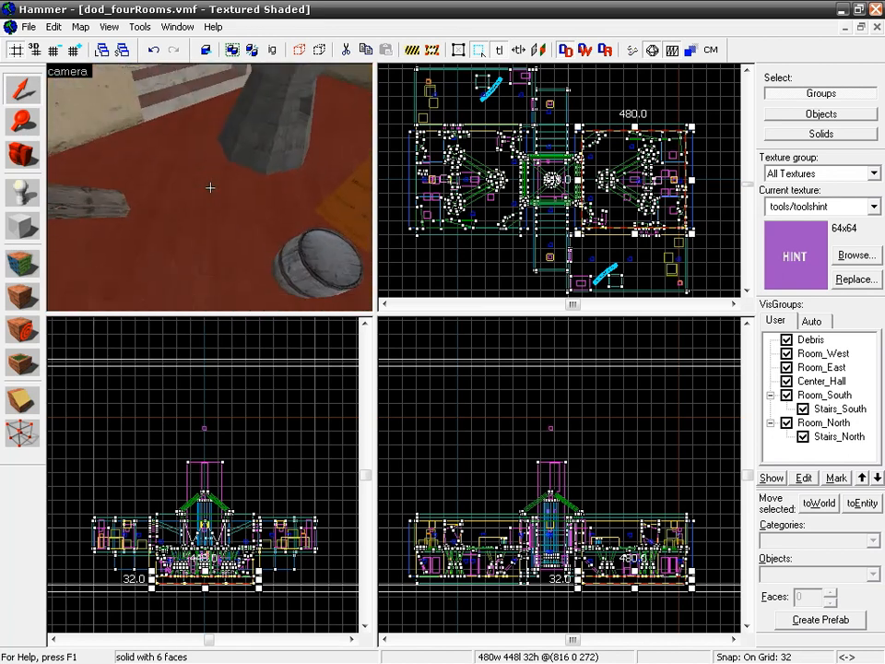
key(w)
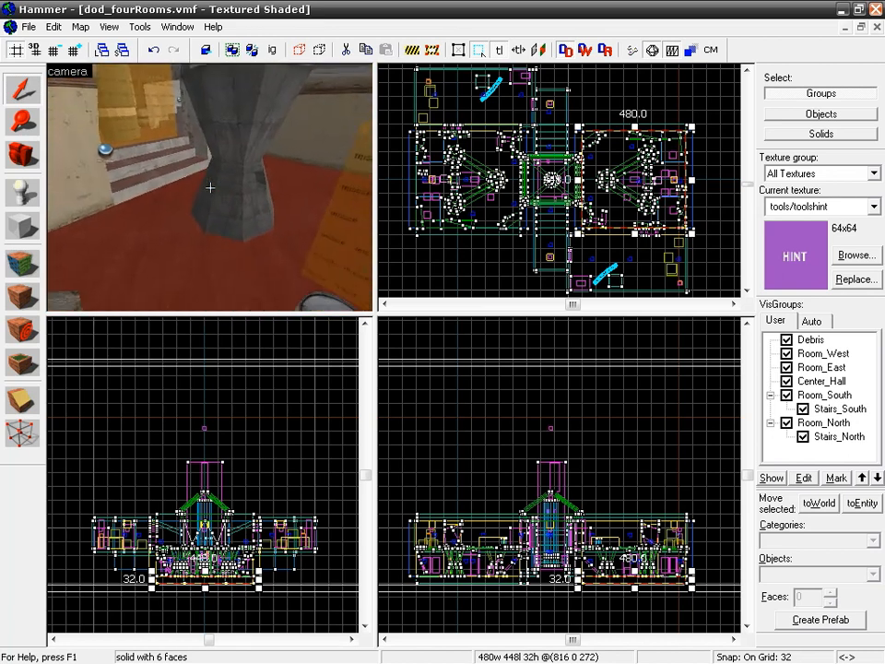
key(w)
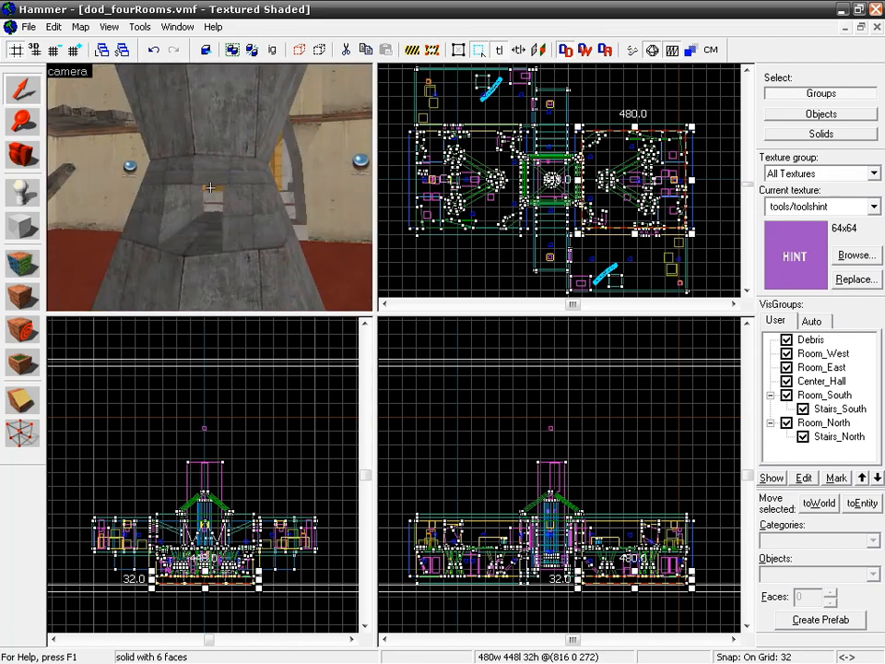
key(w)
key(d)
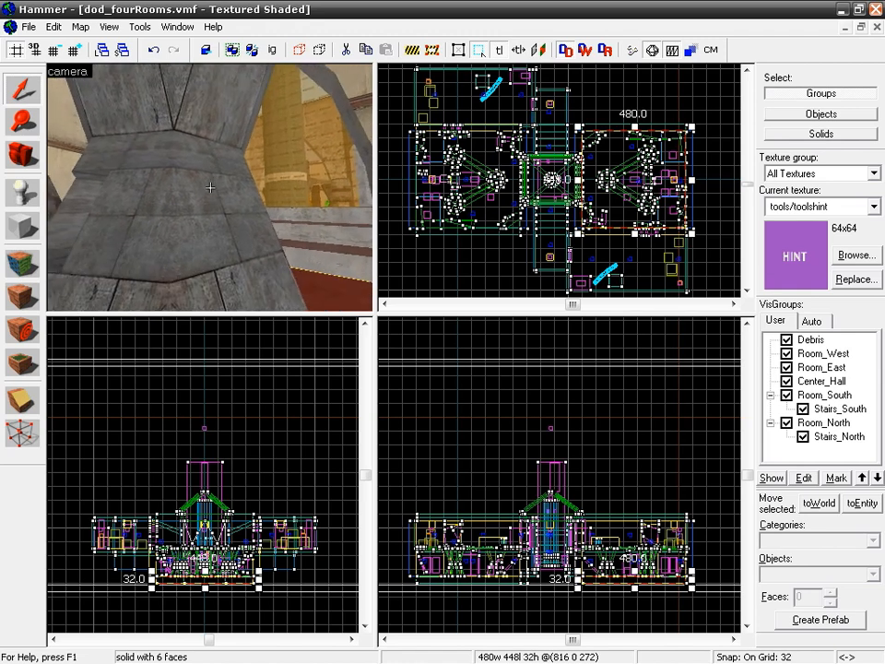
key(w)
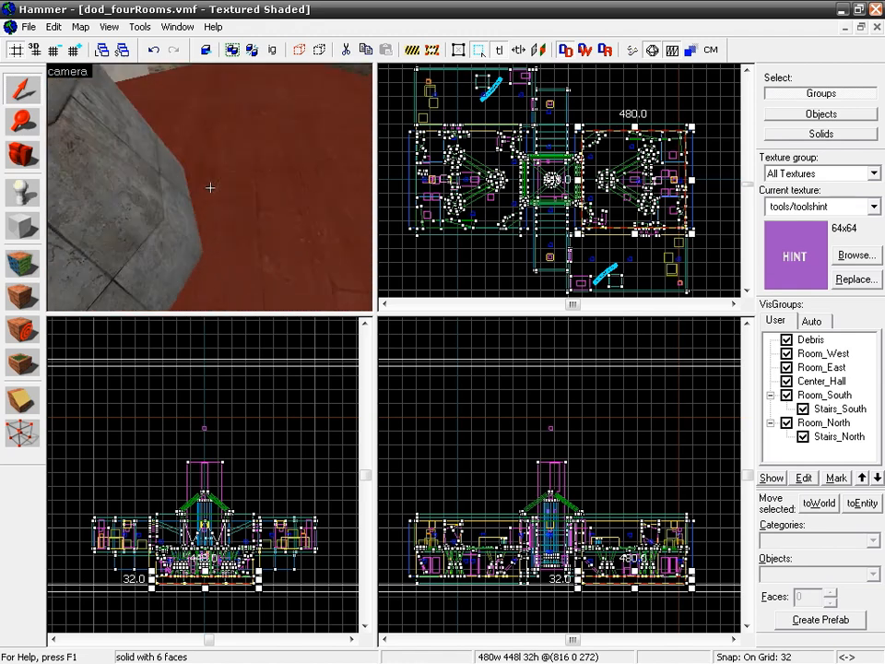
key(w)
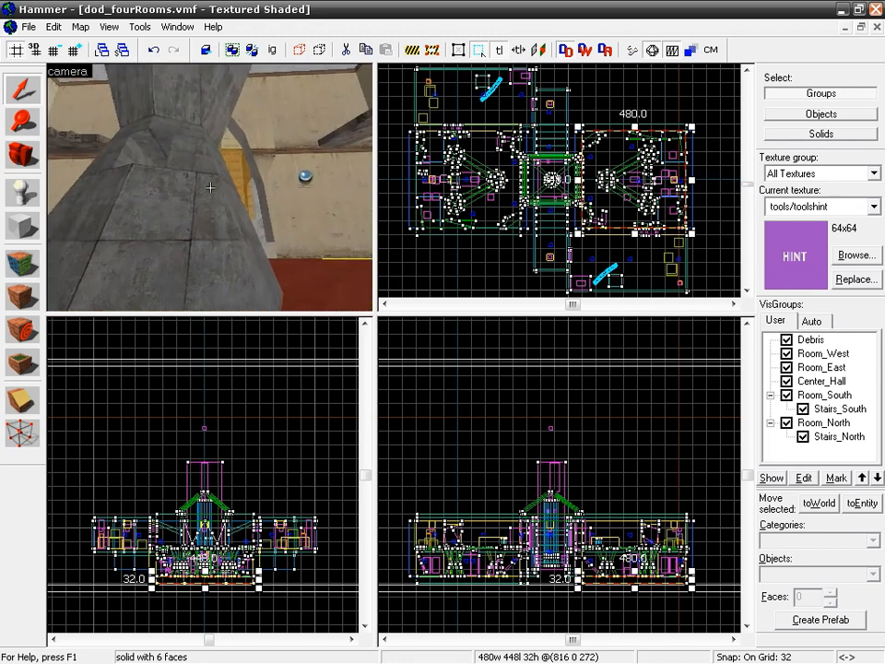
key(w)
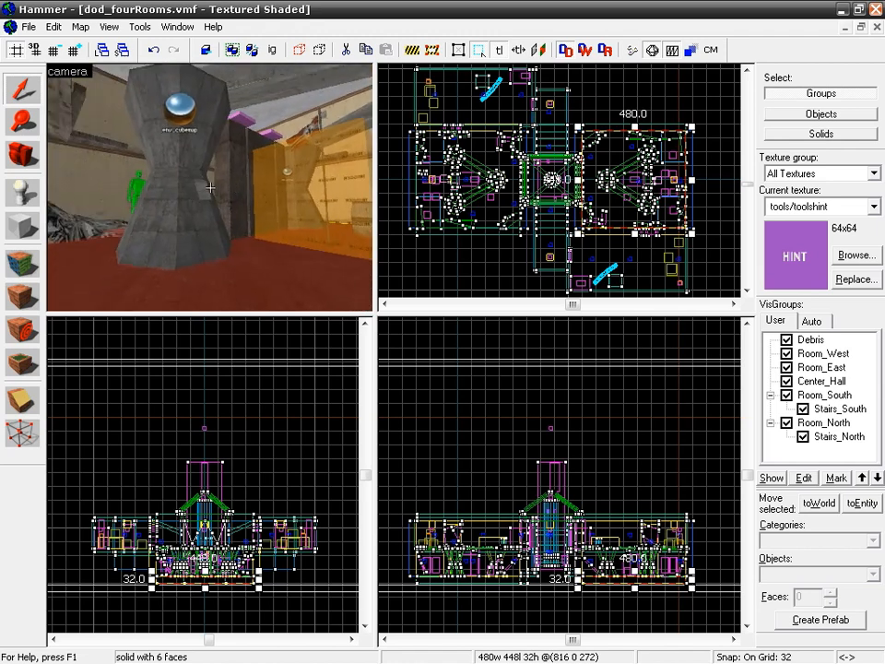
key(s)
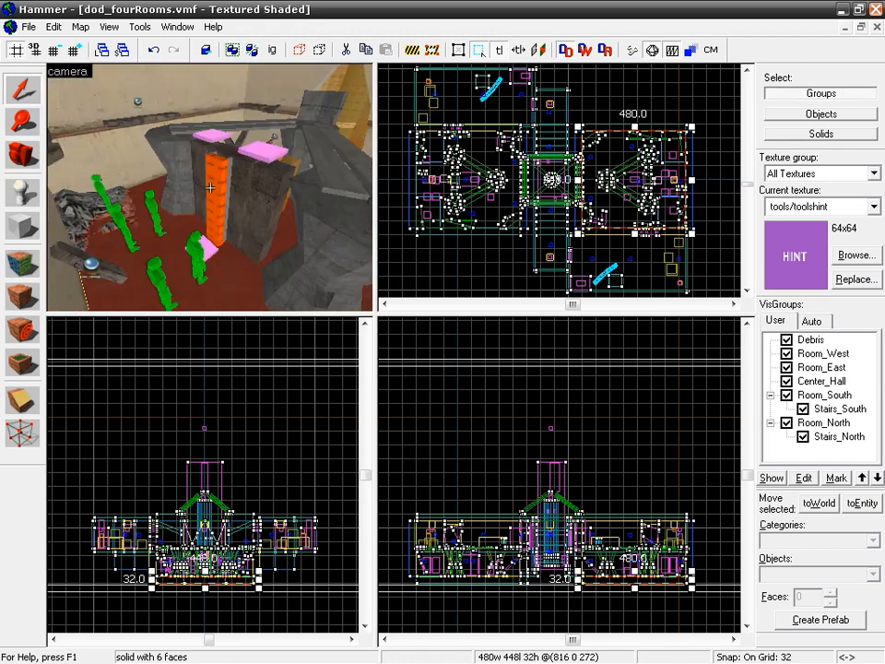